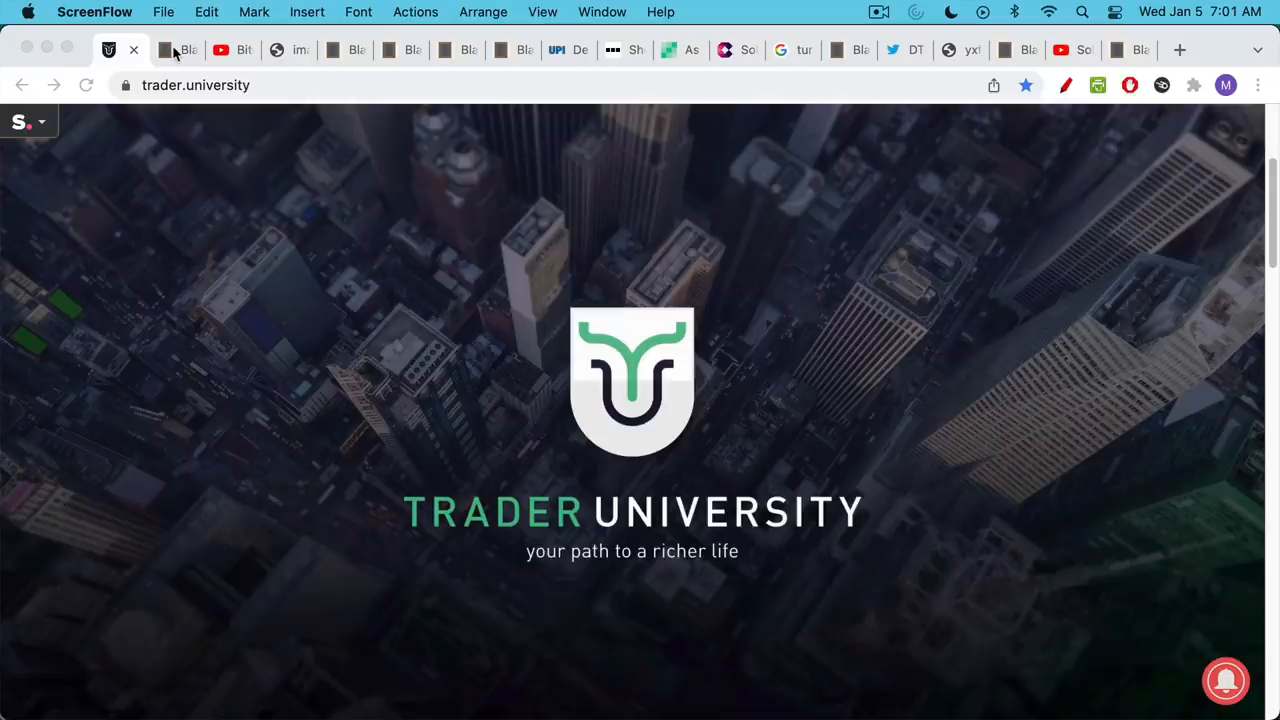
Step: View the network-partition title page, then the Bitcoin Self-Healing Properties video page
left_click(175, 50)
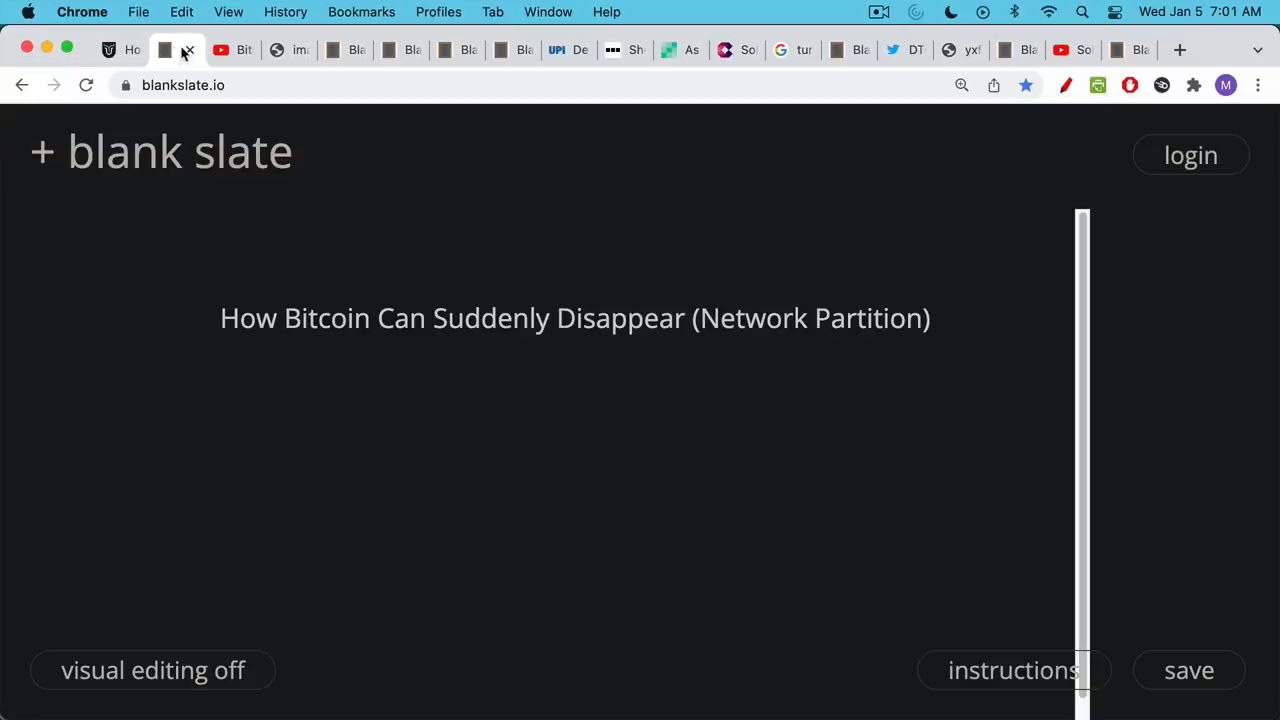
left_click(240, 50)
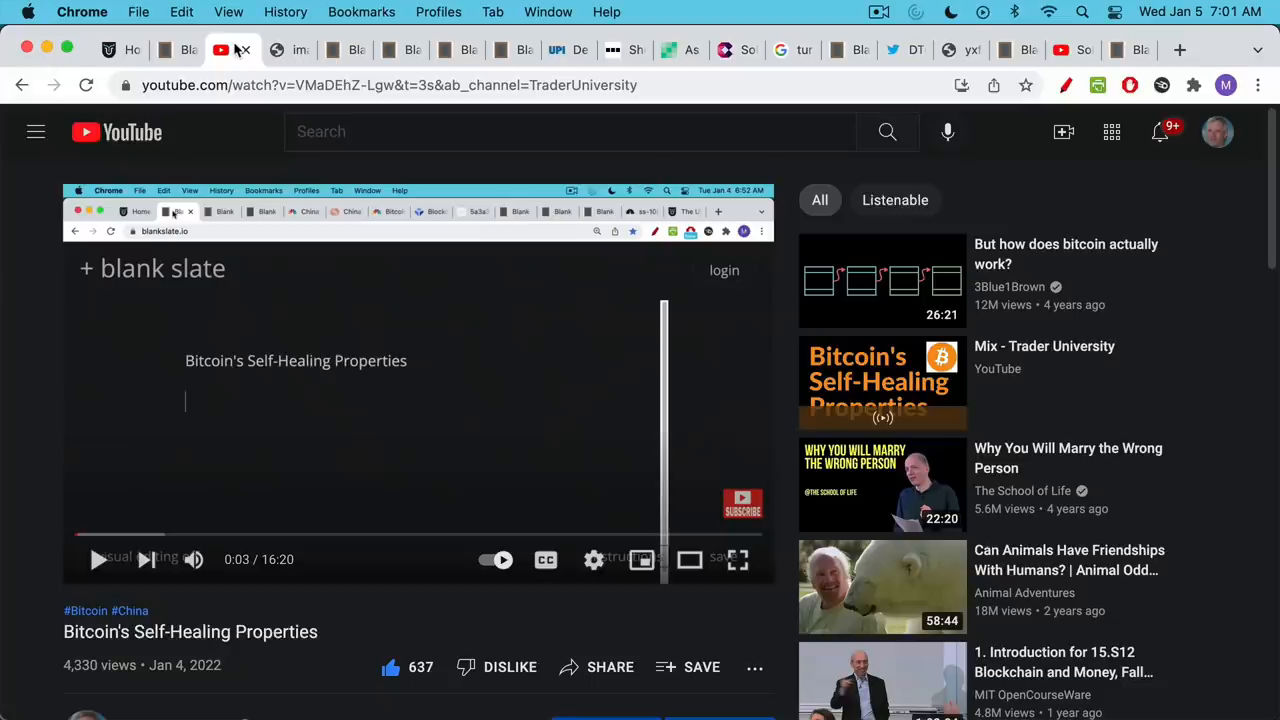
Step: On the submarine cable map, mark red cuts across the Pacific and Atlantic and circle the Americas
left_click(293, 50)
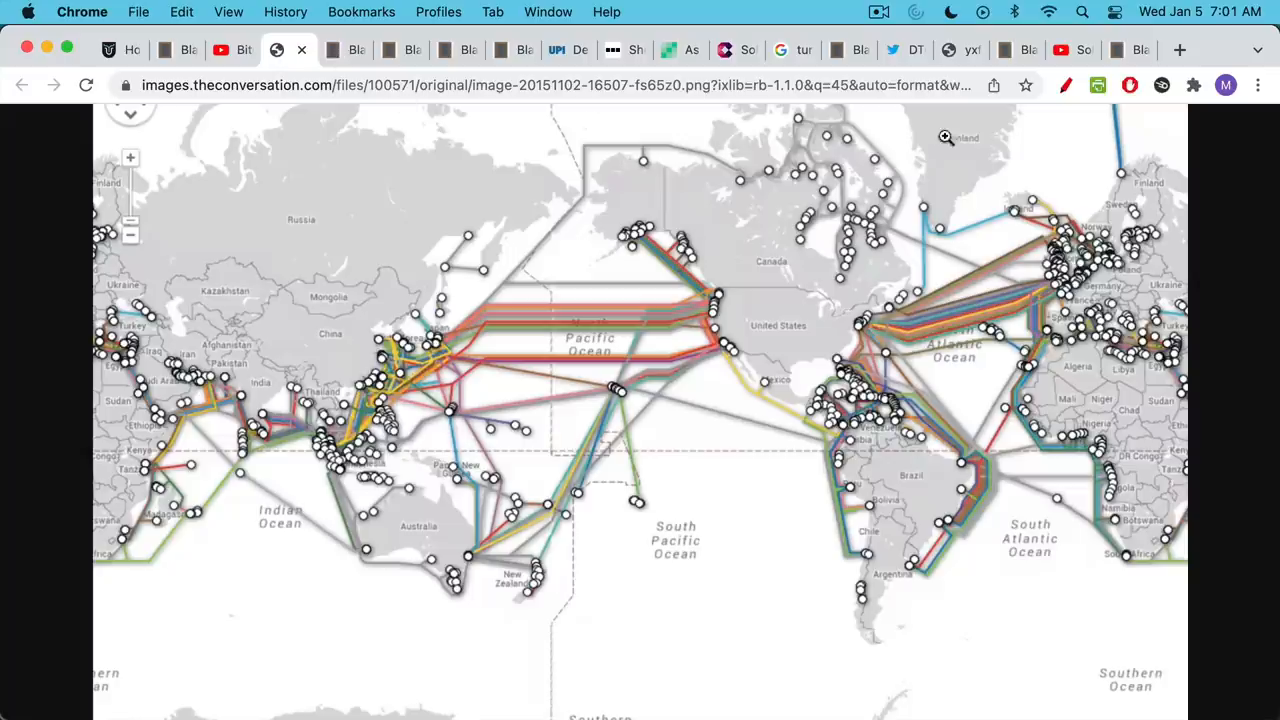
key("alt+shift+d")
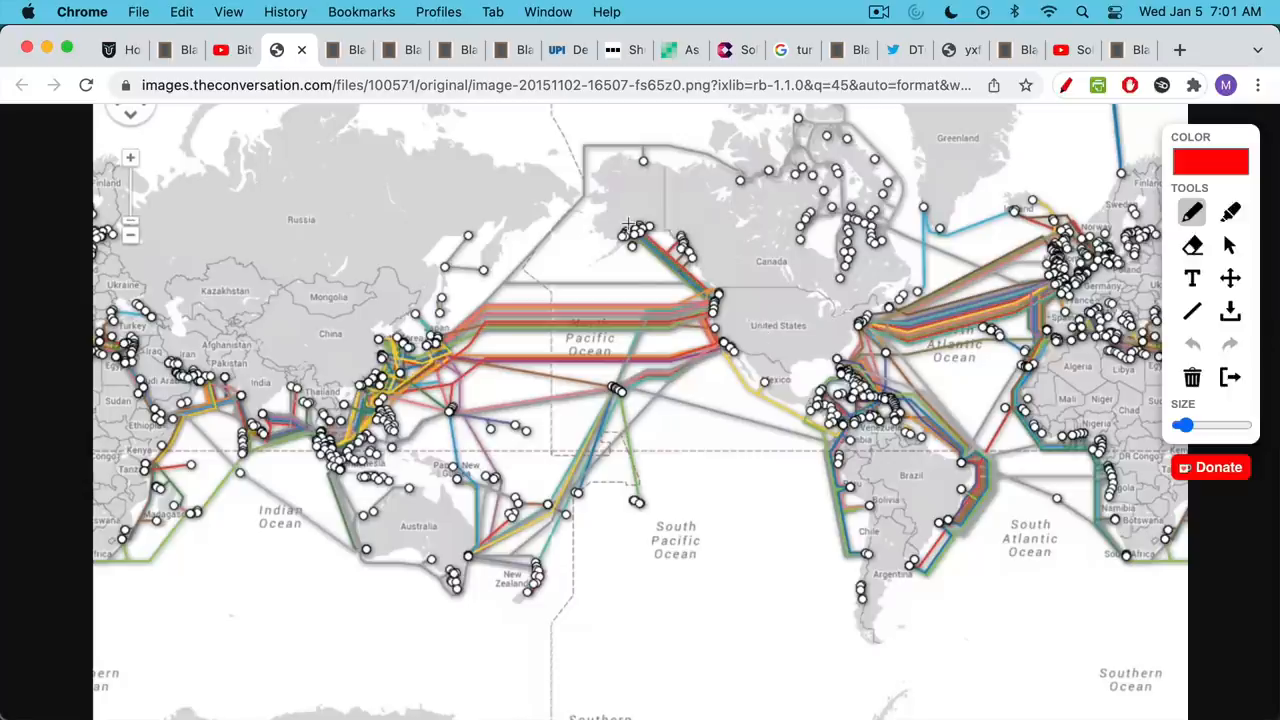
left_click_drag(626, 224, 690, 458)
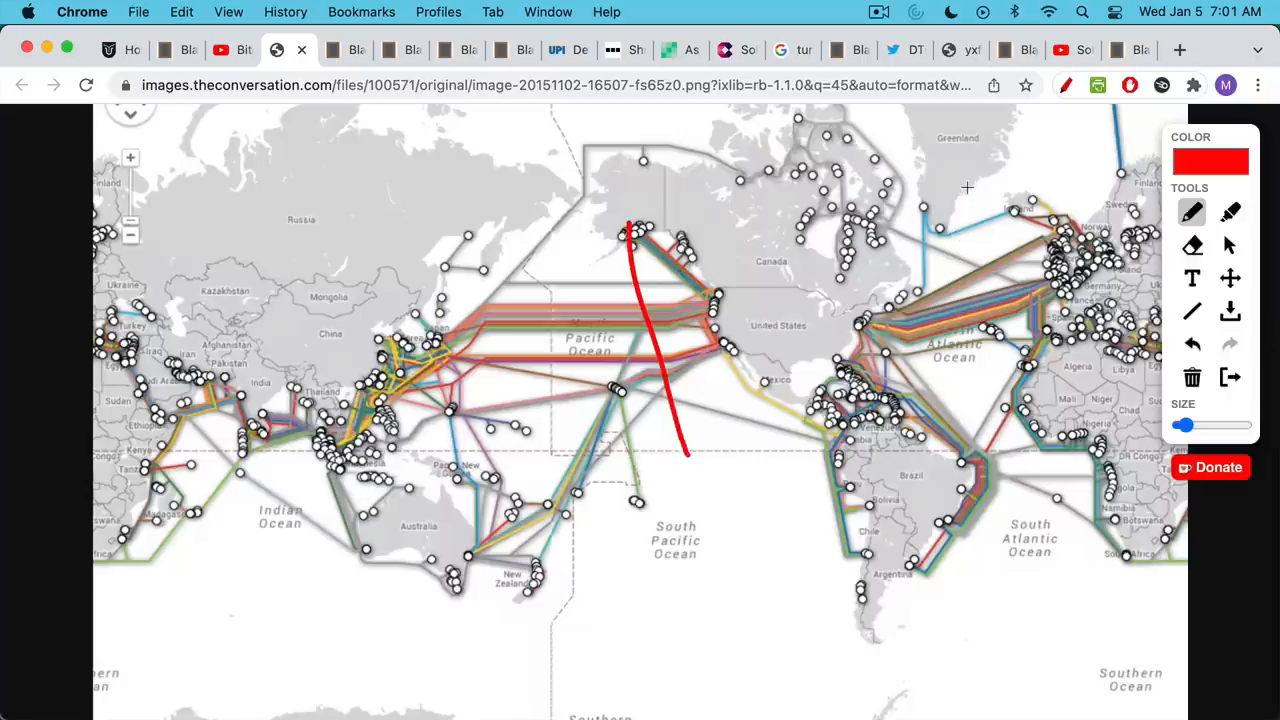
left_click_drag(968, 185, 1009, 432)
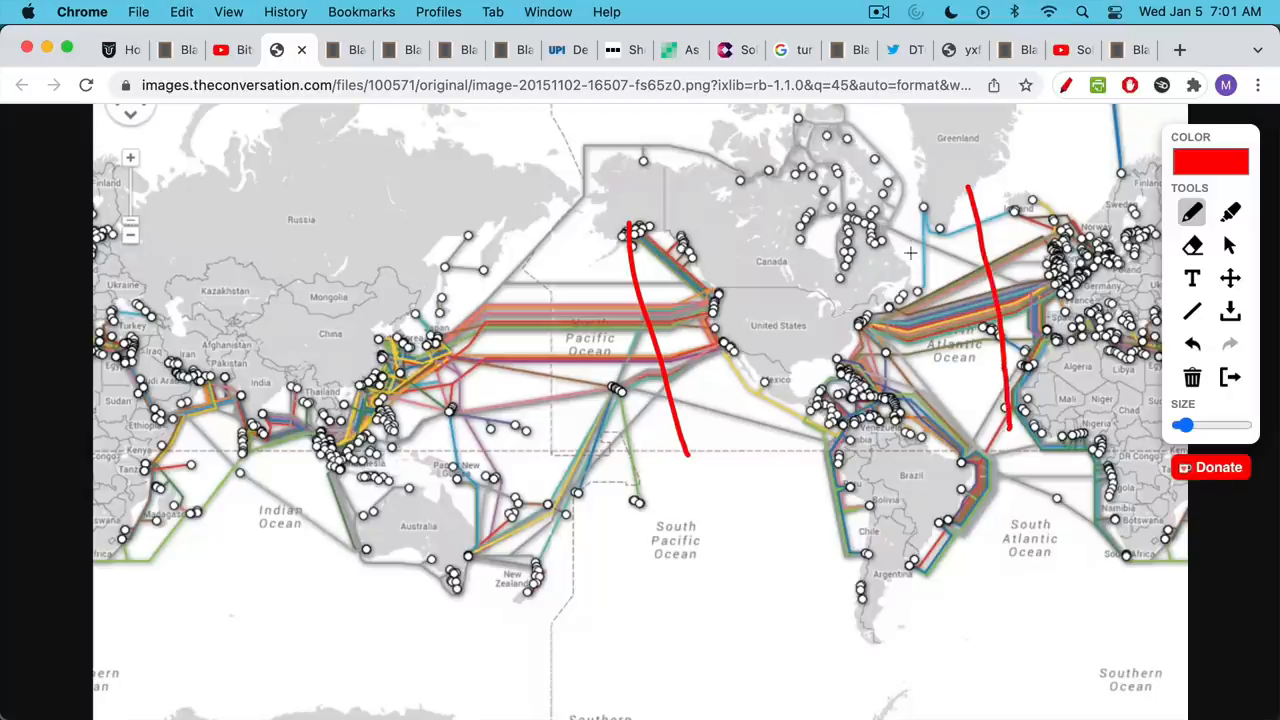
mouse_move(865, 190)
left_mouse_down()
mouse_move(815, 640)
mouse_move(865, 205)
left_mouse_up()
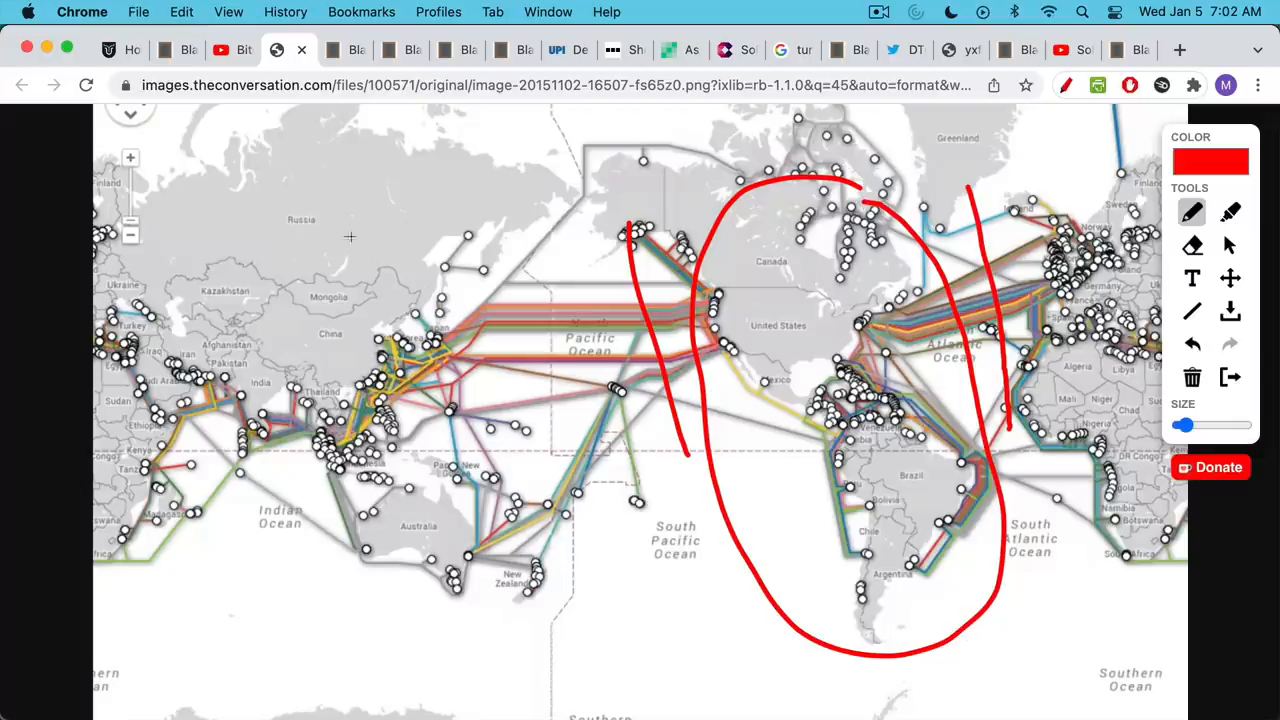
left_click(345, 50)
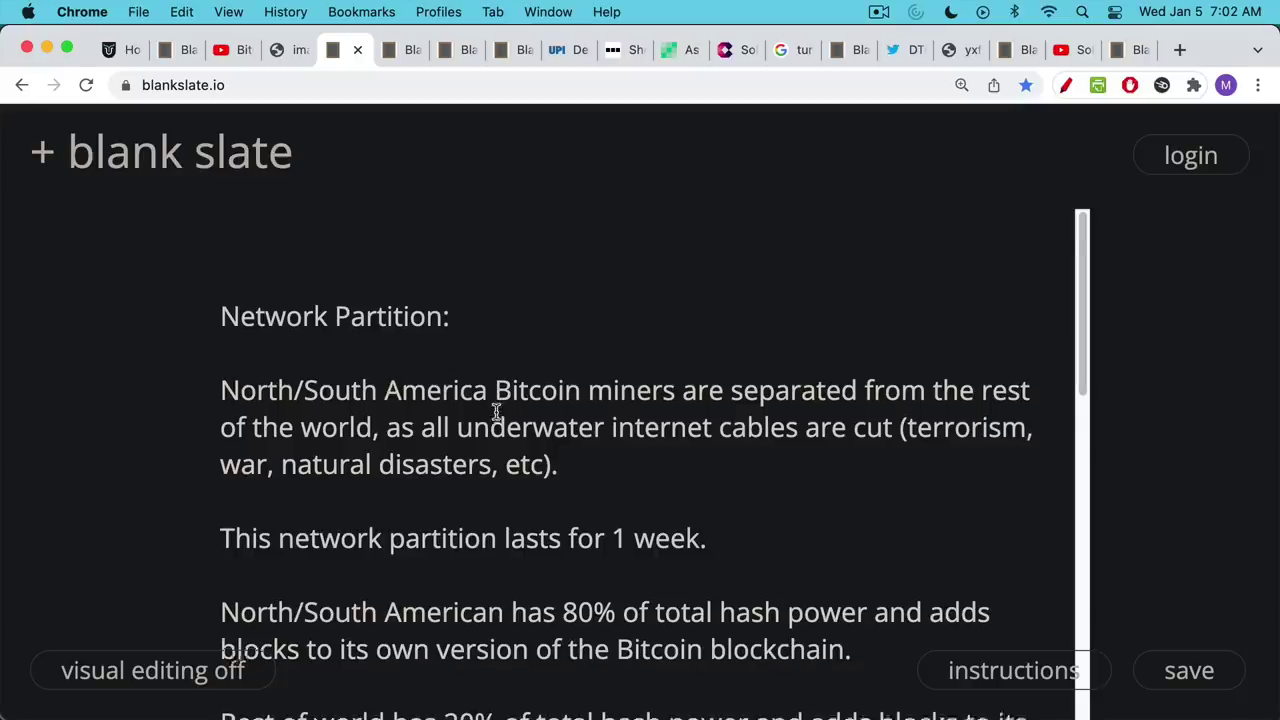
scroll(496, 412, "down", 2)
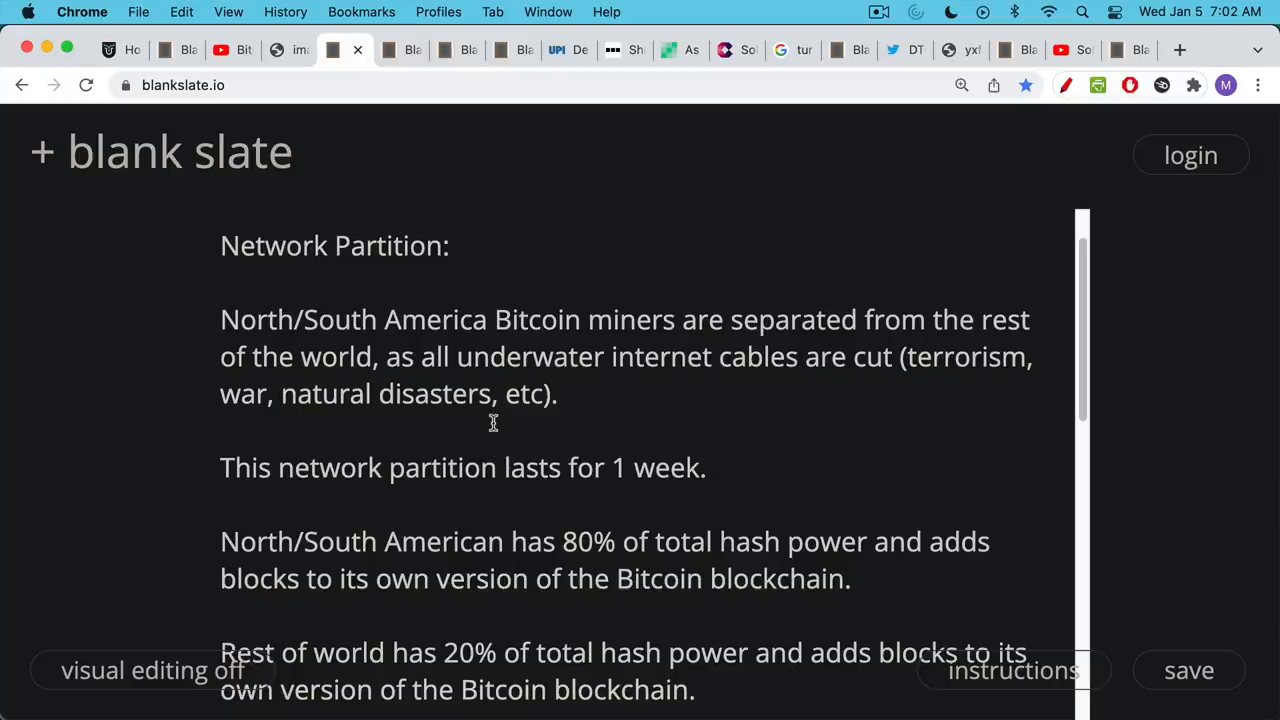
scroll(490, 450, "down", 2)
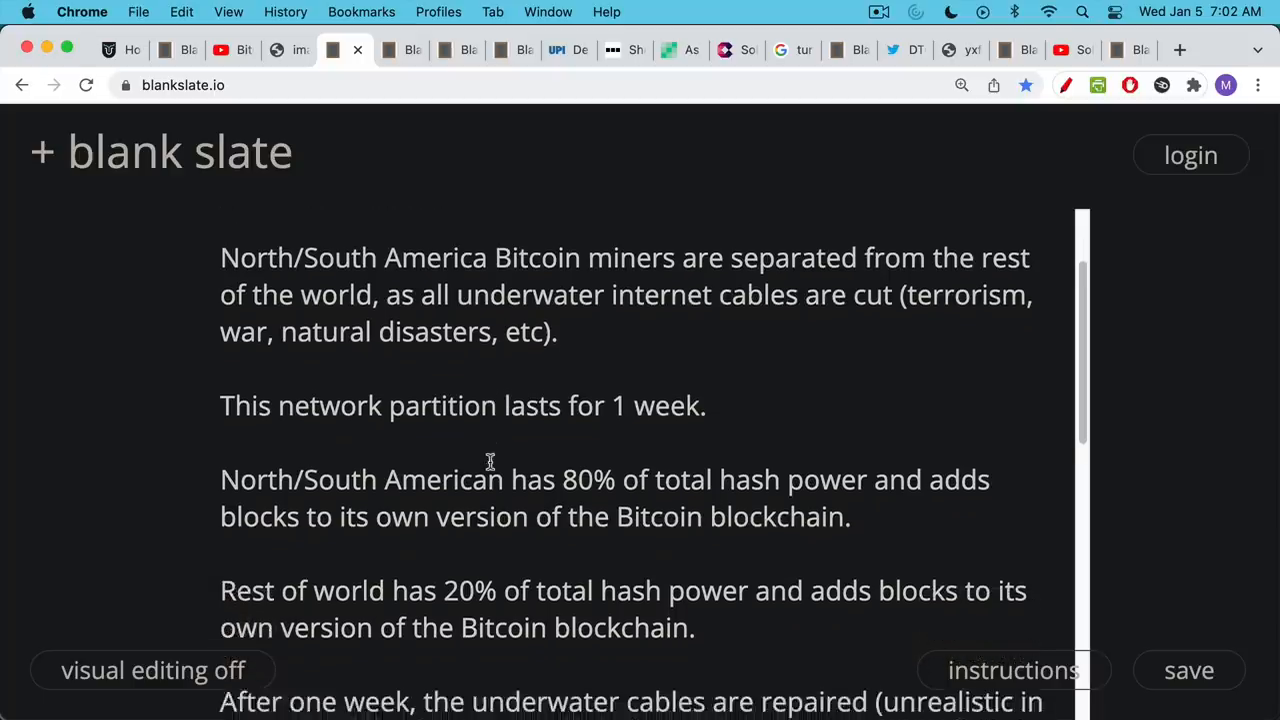
scroll(490, 462, "down", 1)
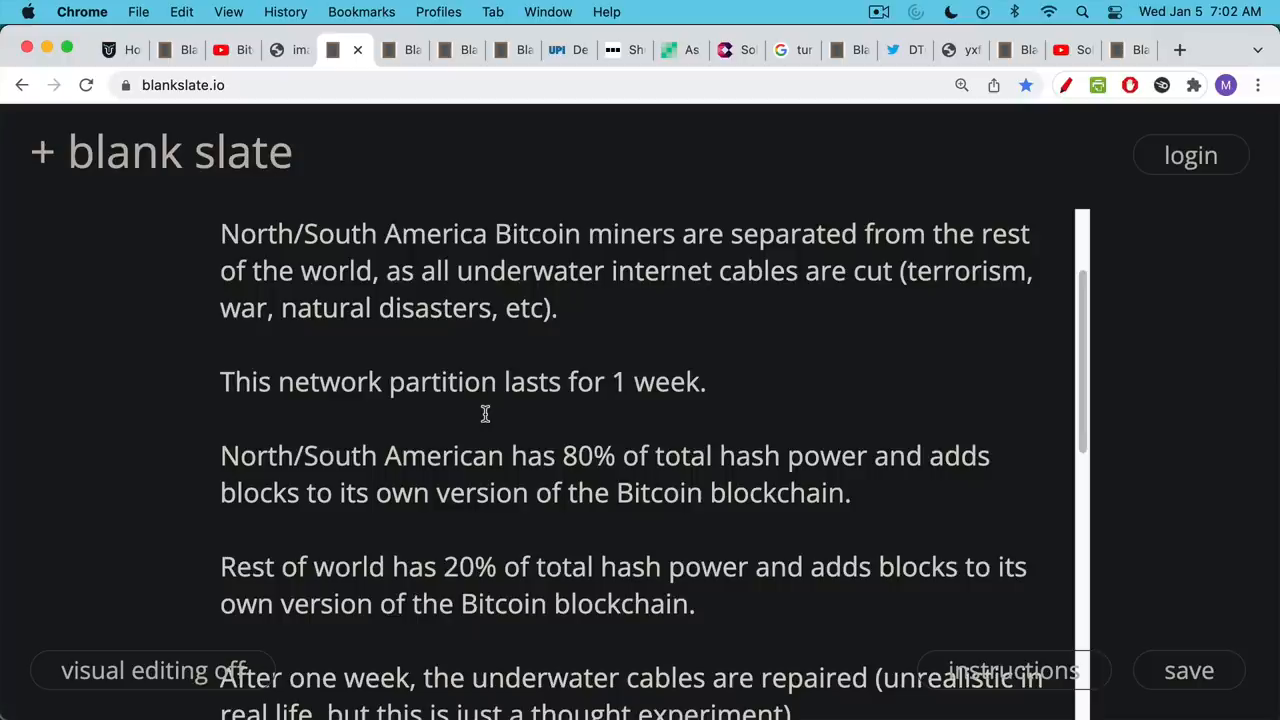
scroll(486, 414, "down", 1)
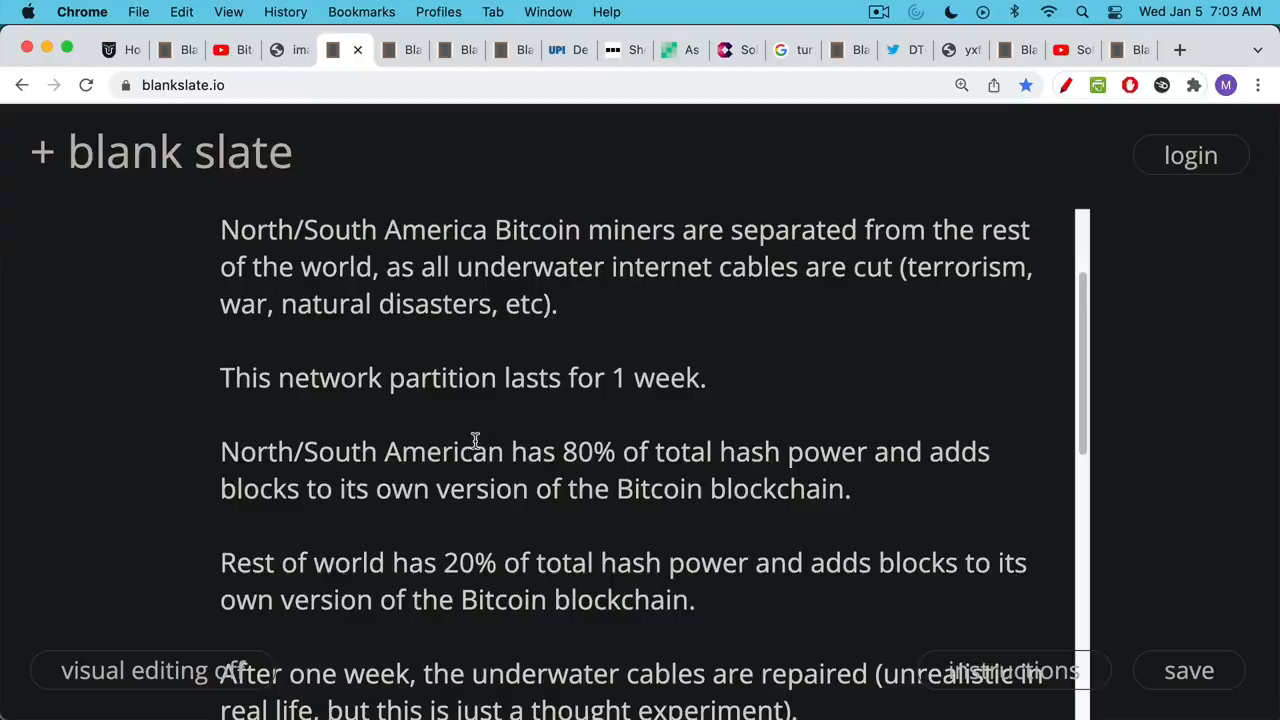
scroll(476, 441, "down", 2)
scroll(476, 441, "down", 2)
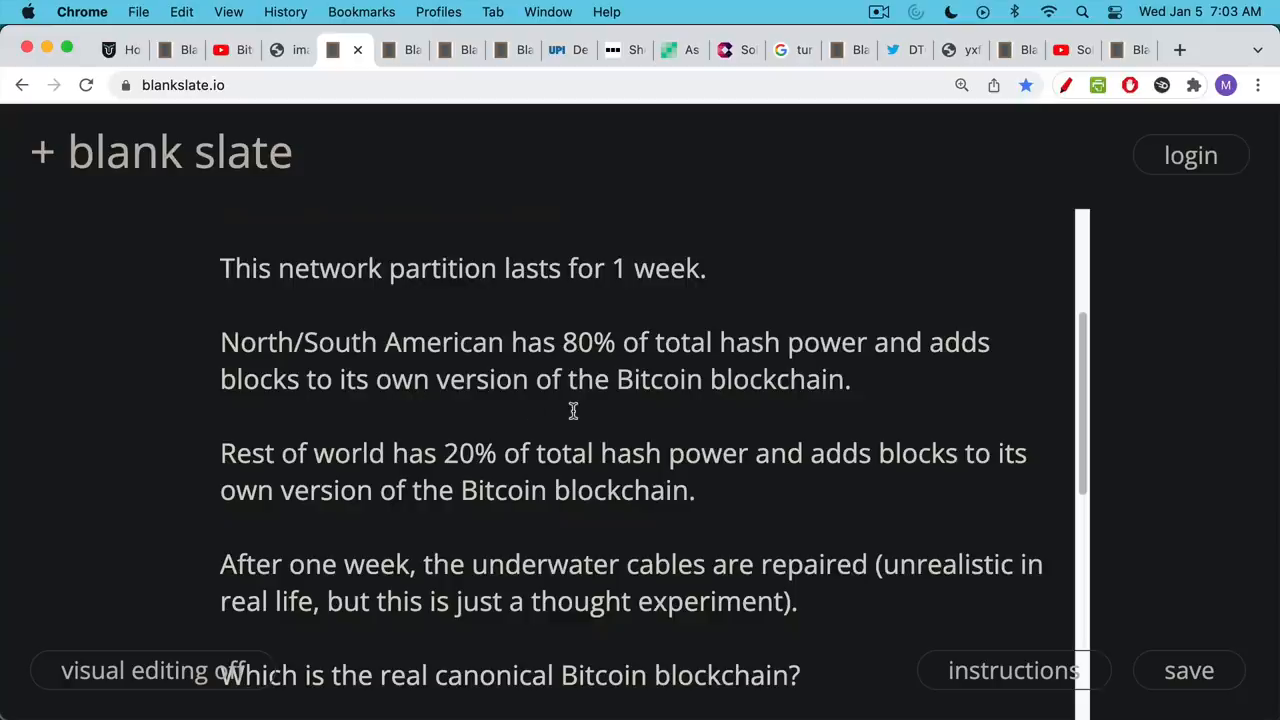
scroll(573, 411, "down", 1)
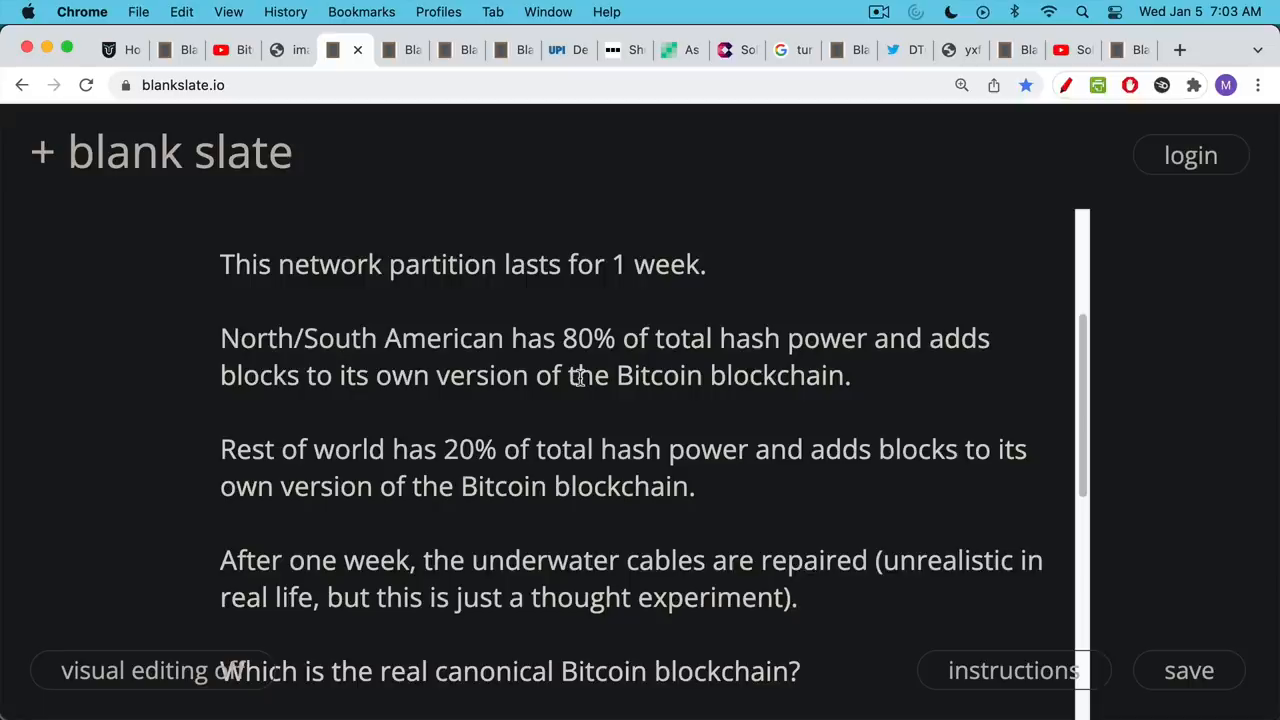
scroll(563, 420, "down", 3)
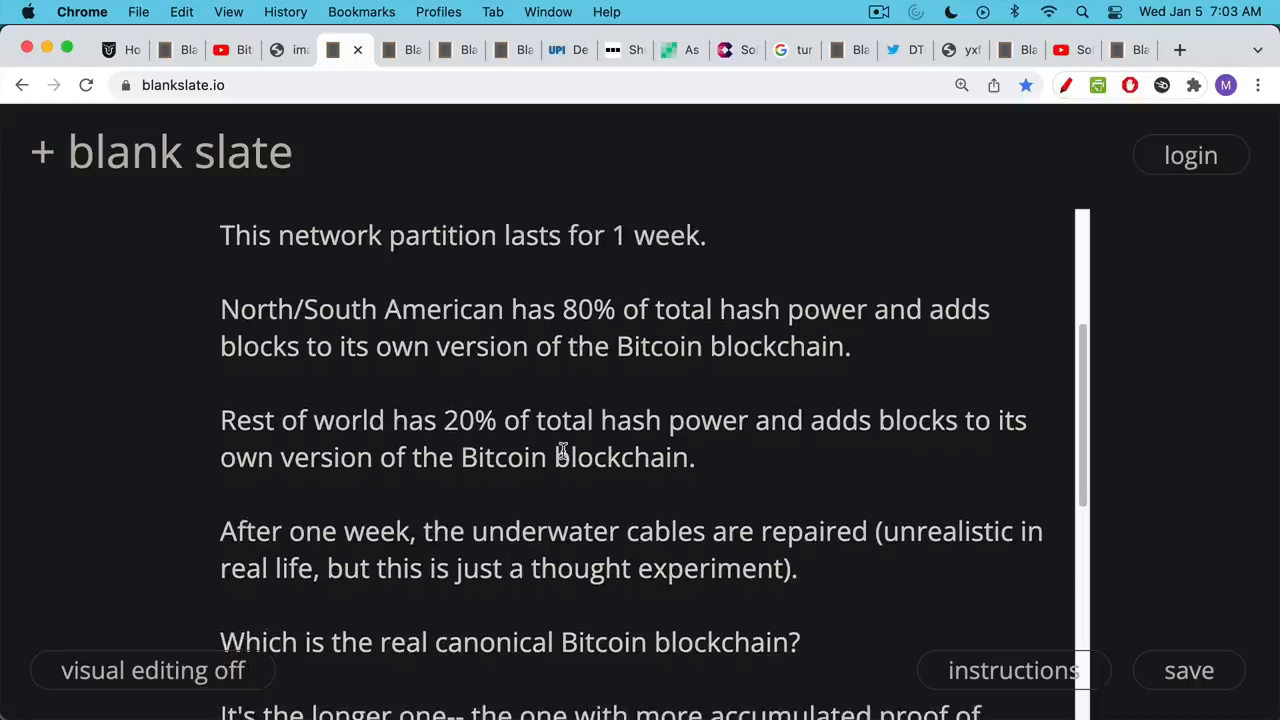
scroll(562, 451, "down", 1)
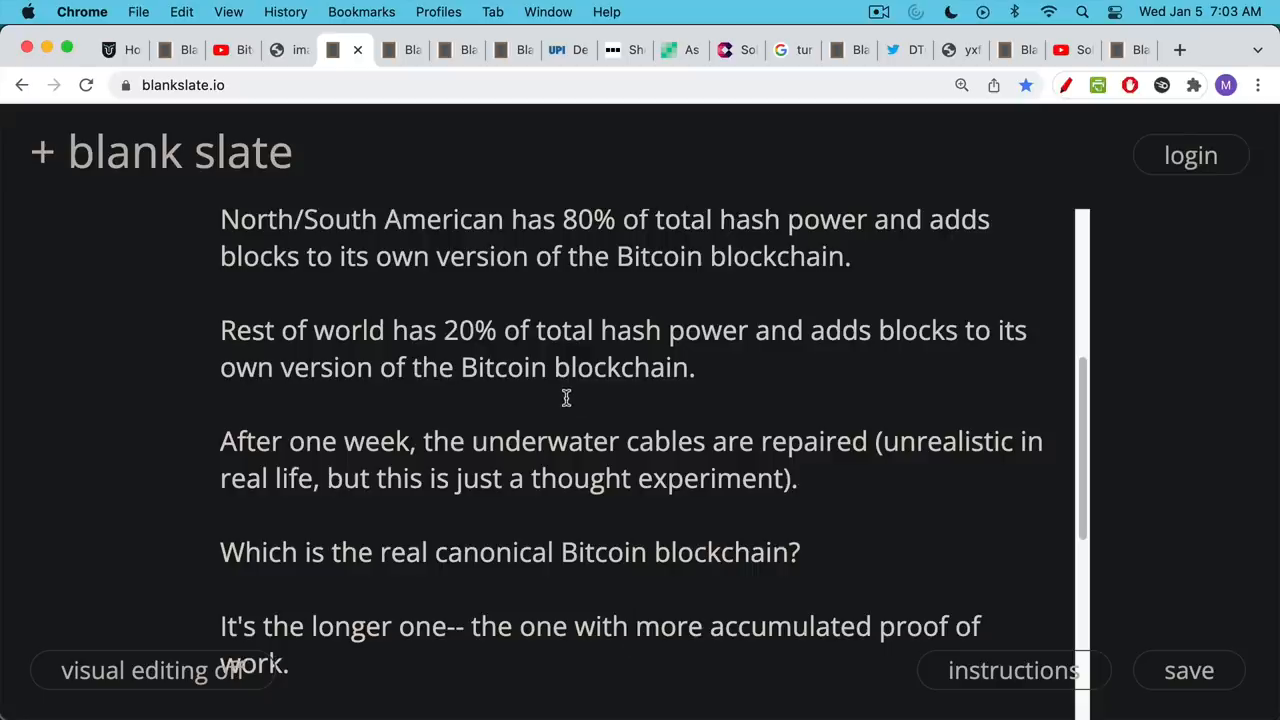
scroll(564, 409, "down", 2)
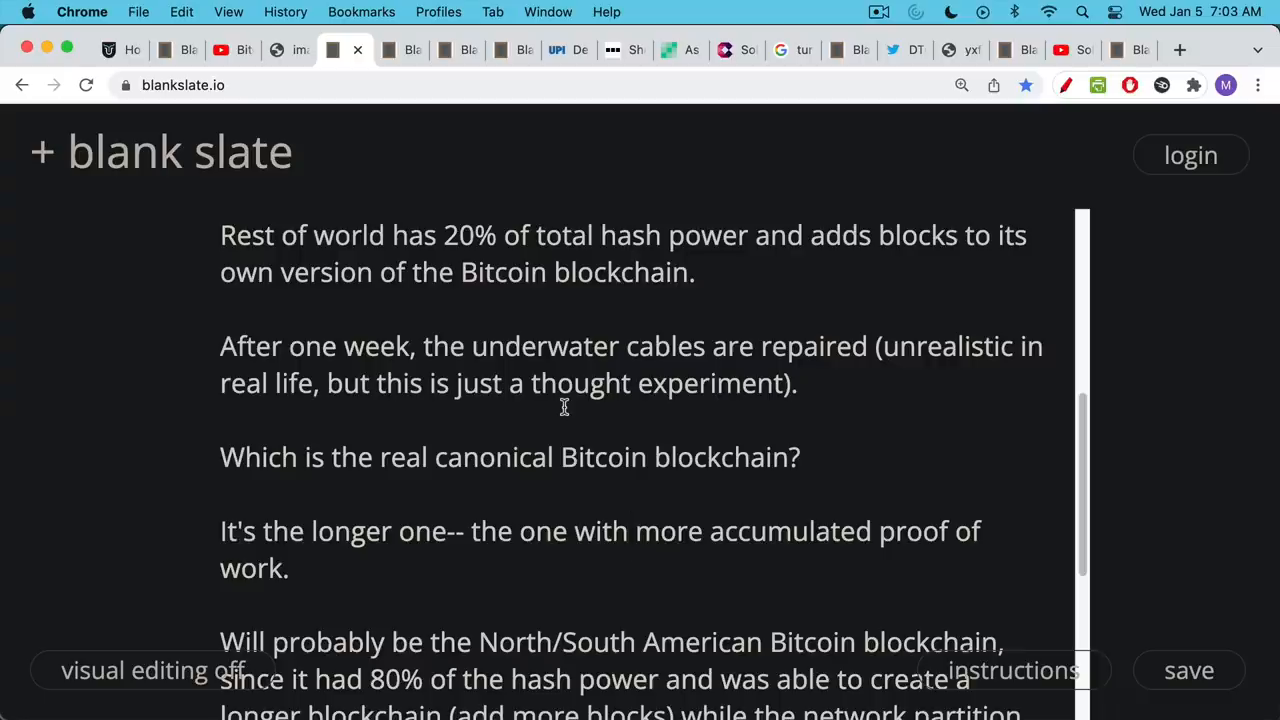
scroll(561, 425, "down", 1)
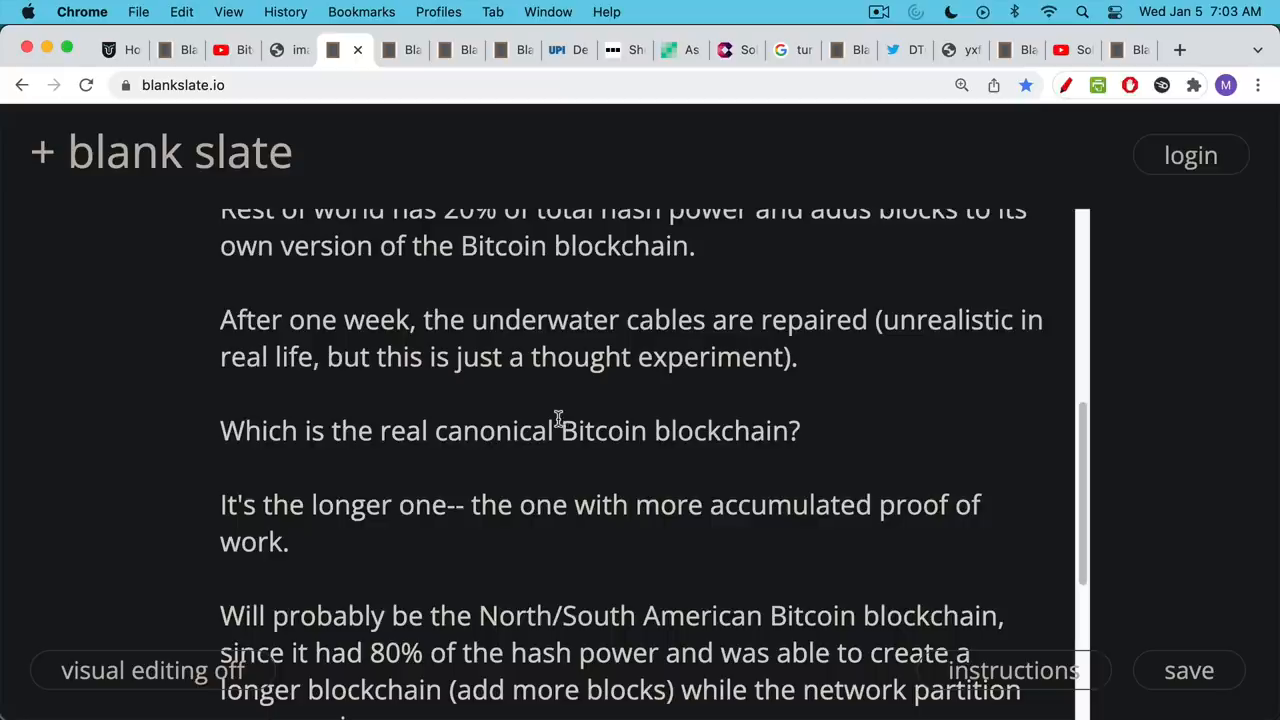
scroll(556, 428, "down", 2)
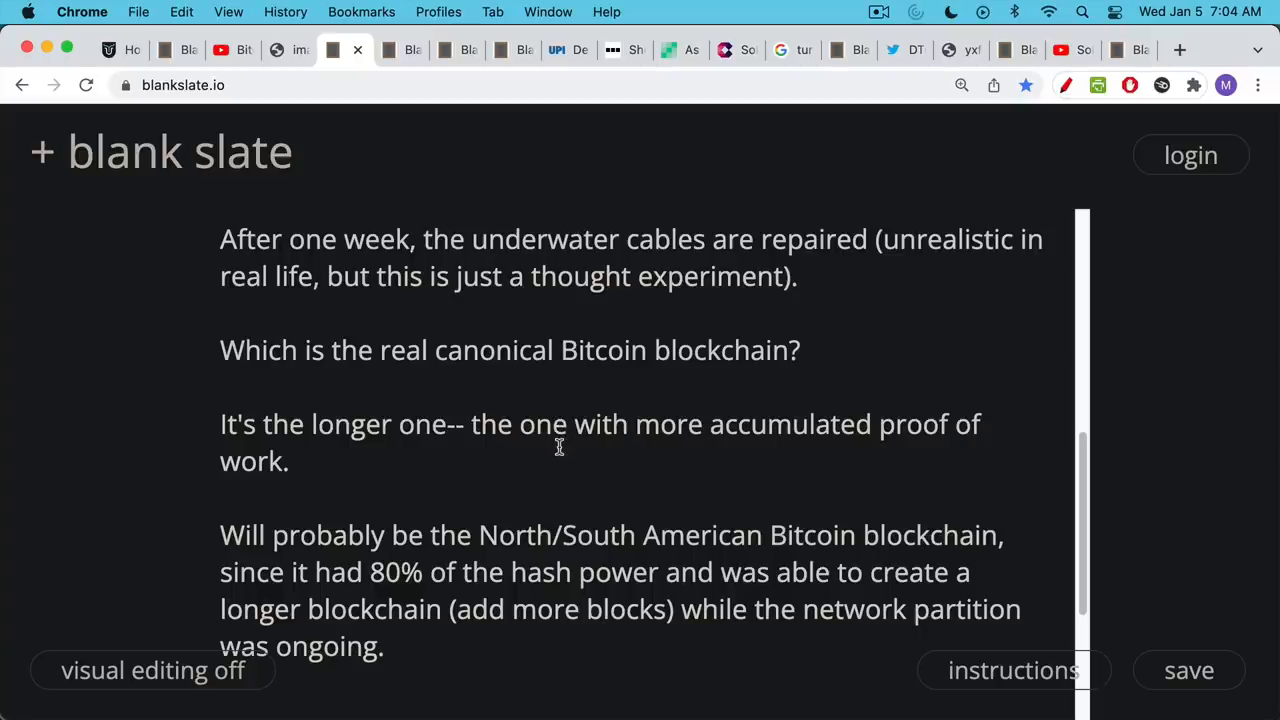
scroll(559, 448, "down", 1)
scroll(559, 448, "down", 2)
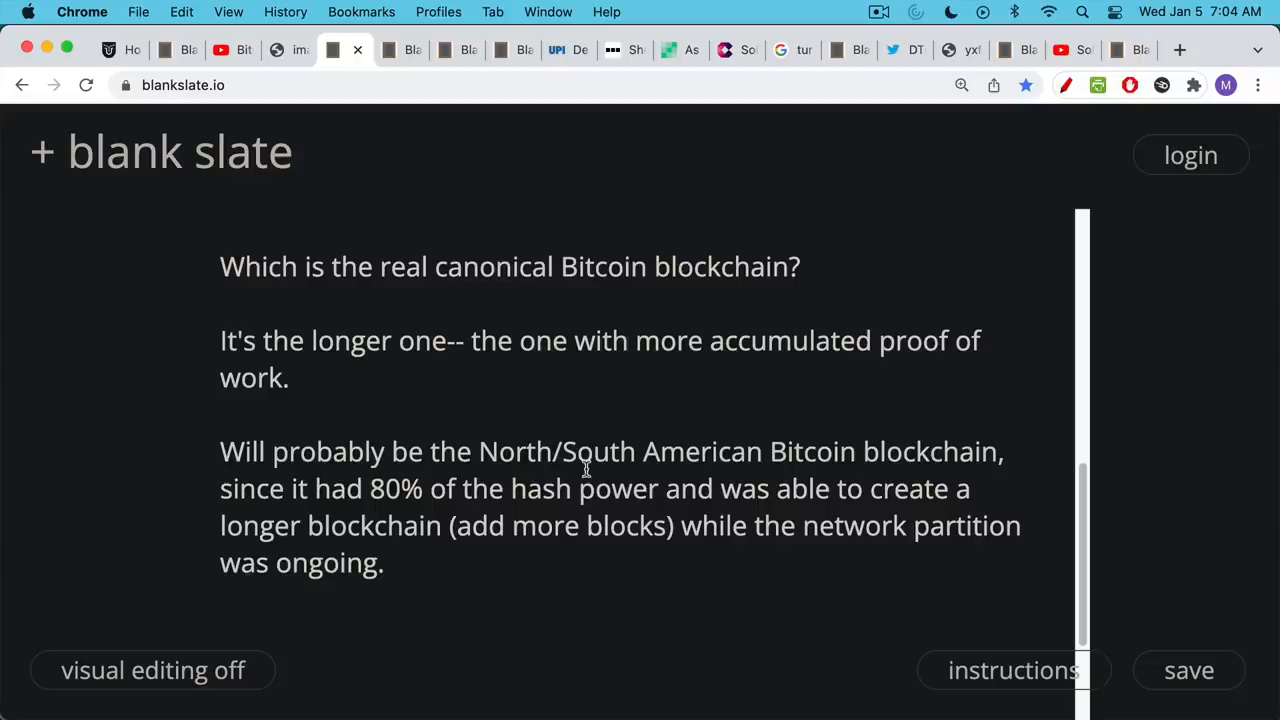
Step: View the subscribe reminder page, then the note on the Europe/Asia/Africa chain's transactions returning to mempools
left_click(400, 50)
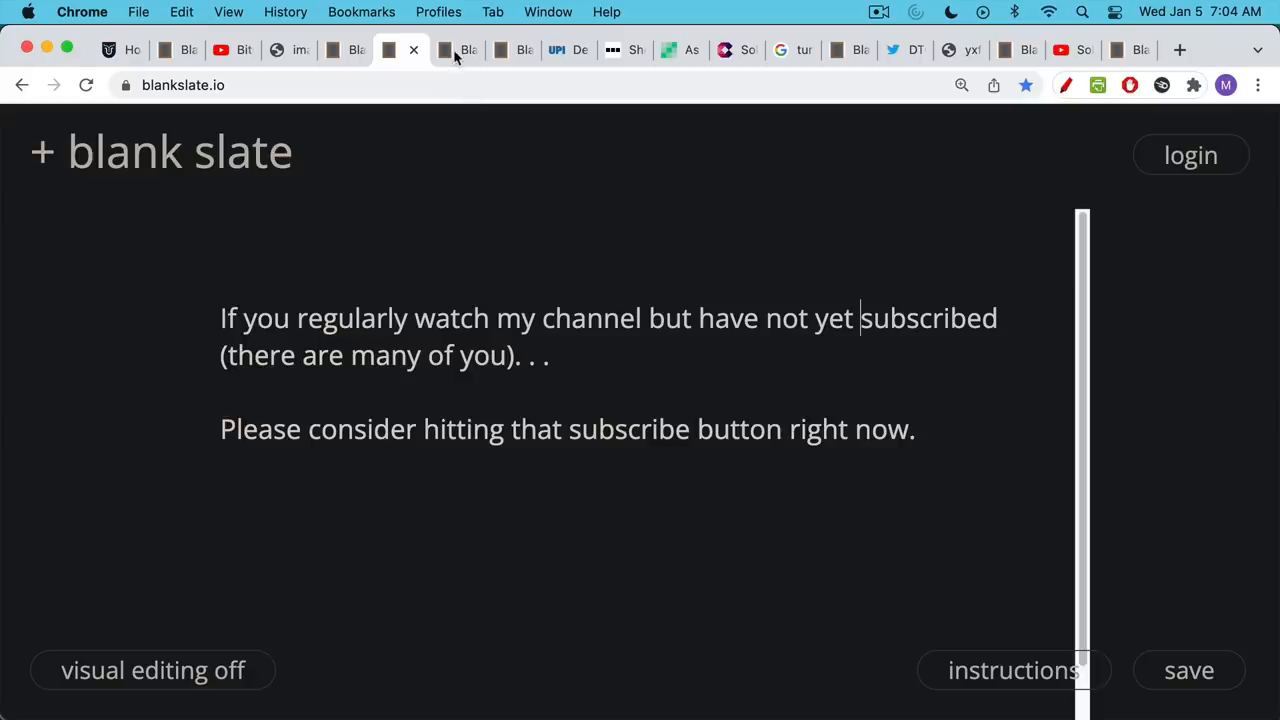
left_click(455, 50)
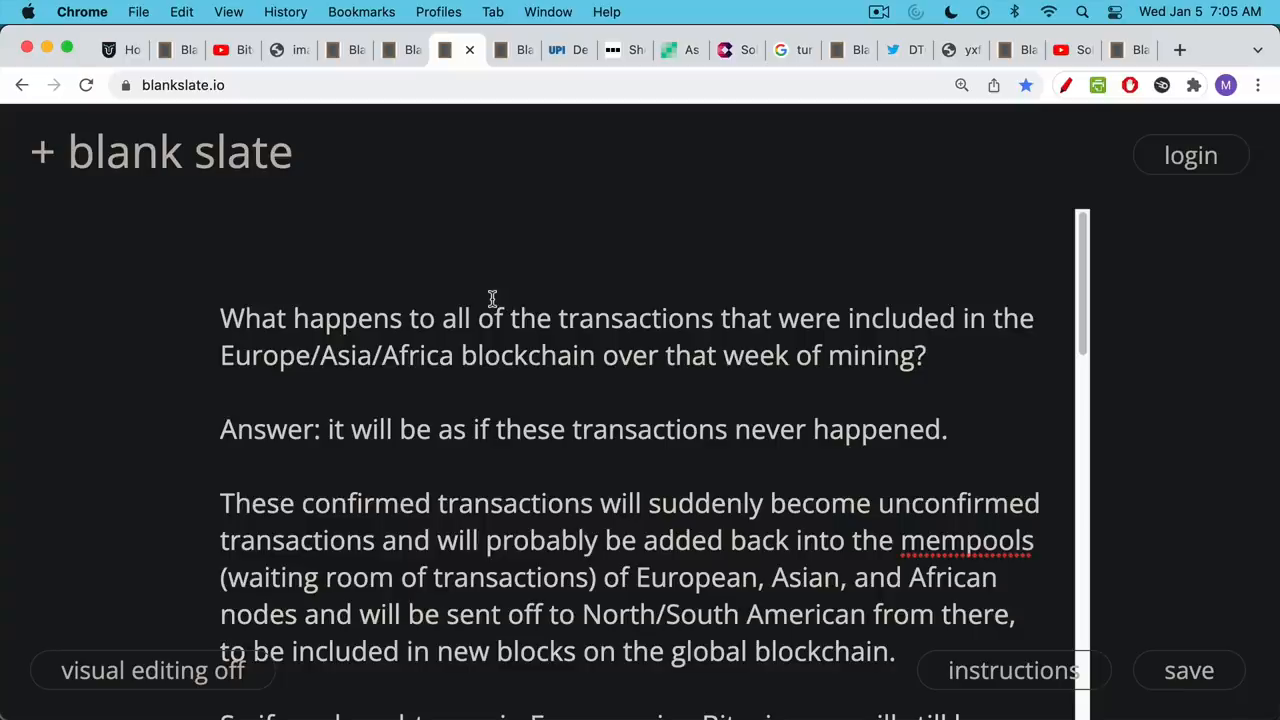
scroll(490, 300, "down", 2)
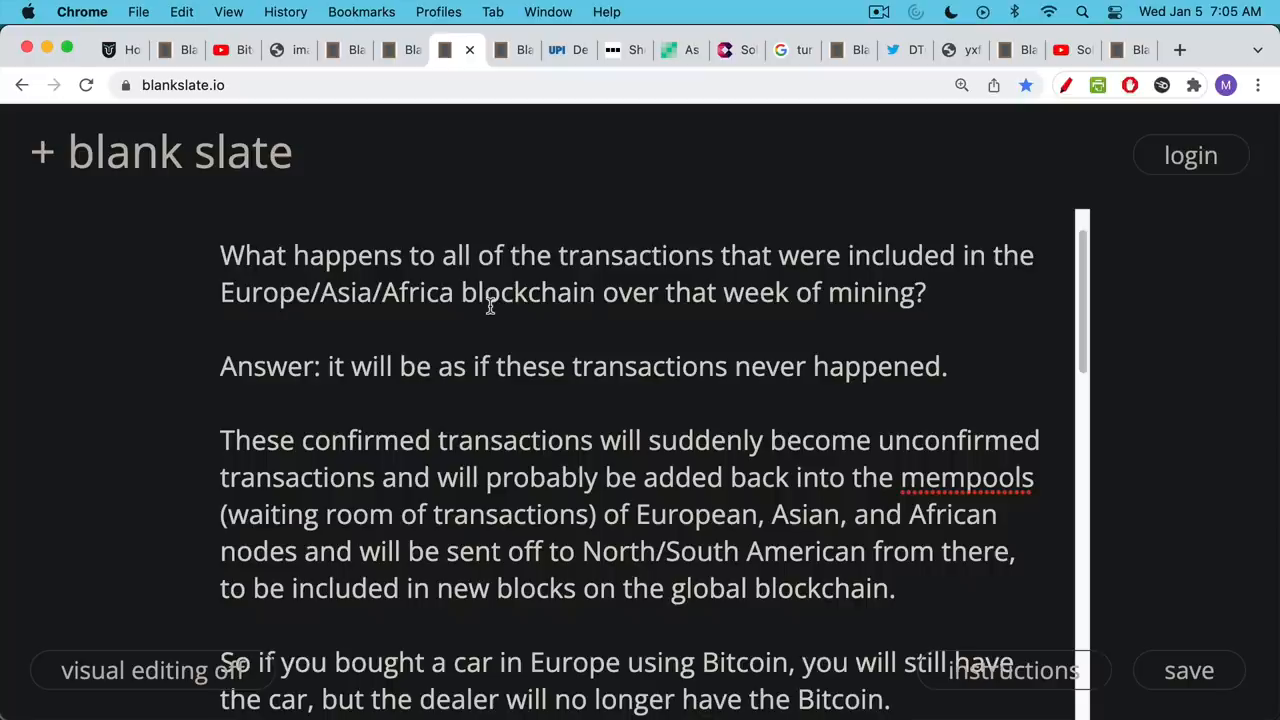
scroll(490, 308, "down", 1)
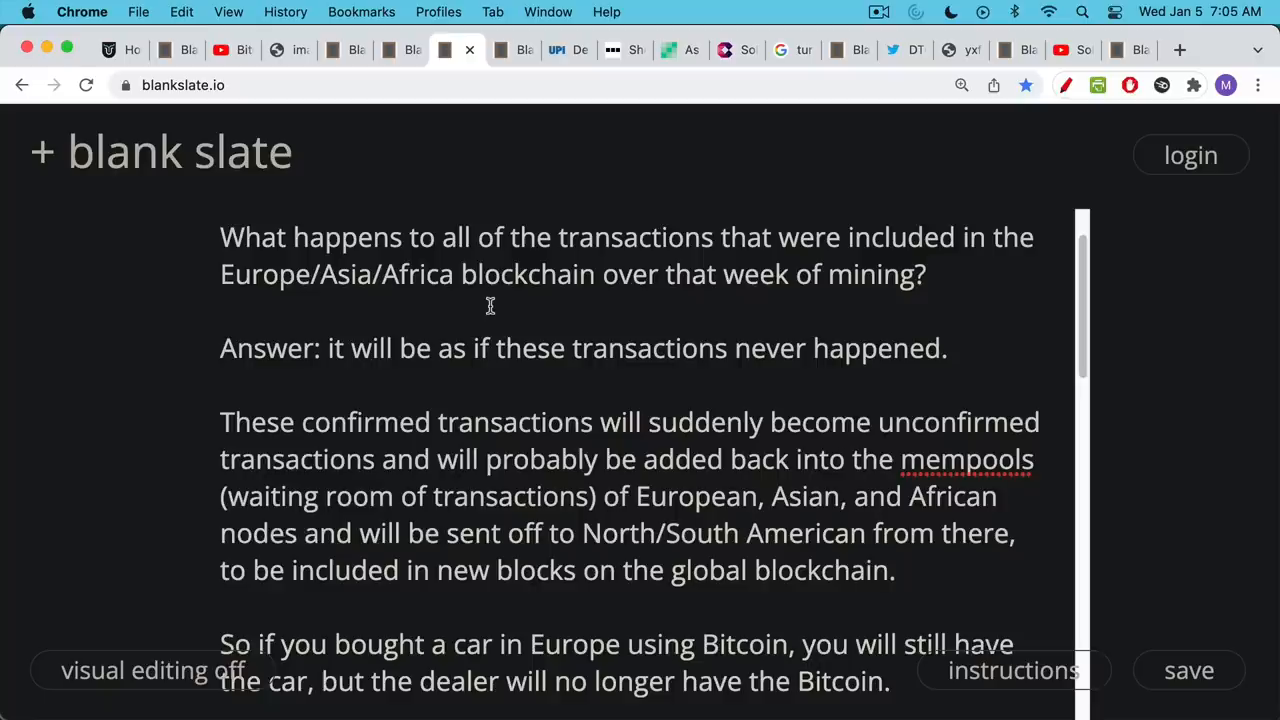
scroll(490, 306, "down", 1)
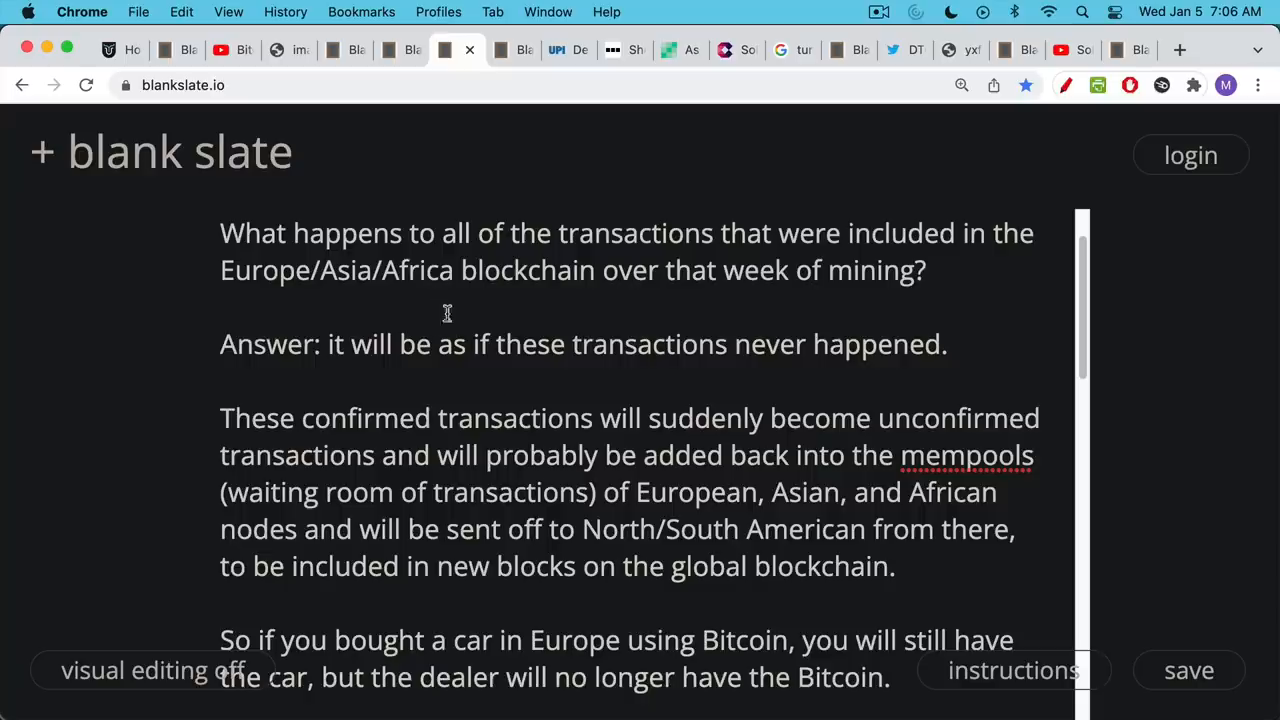
scroll(462, 350, "down", 1)
scroll(462, 350, "down", 2)
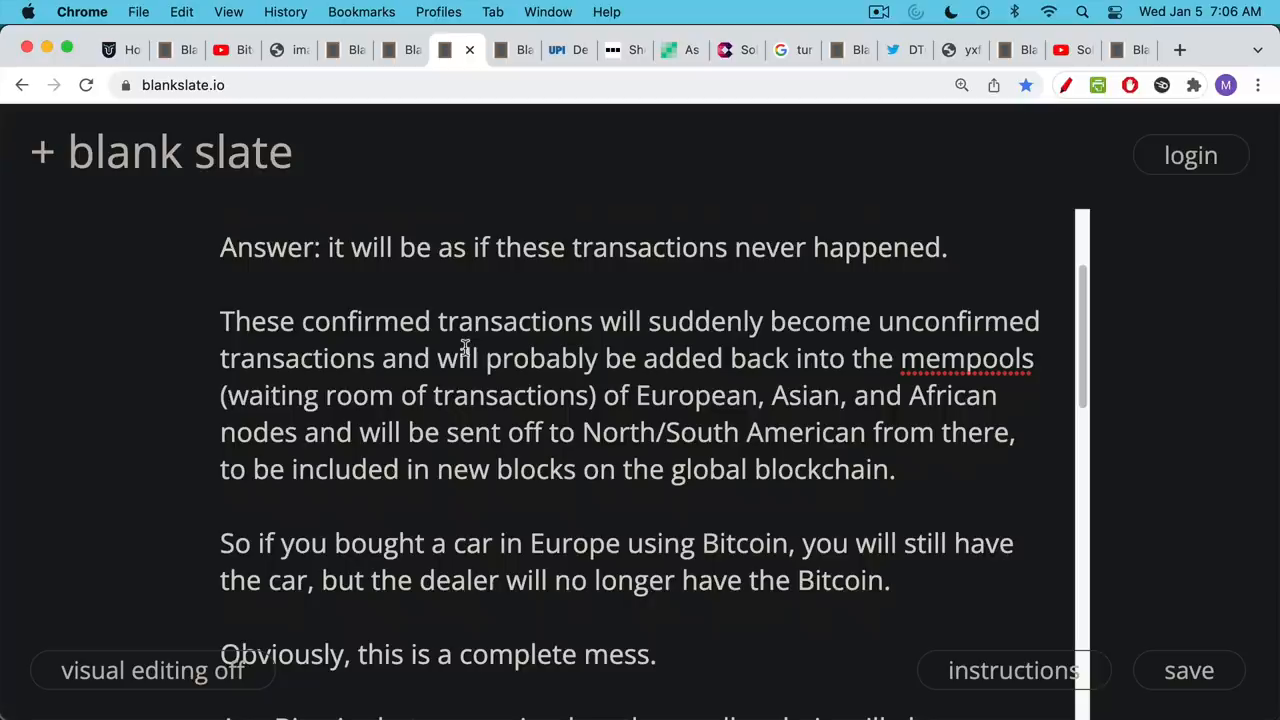
scroll(462, 348, "down", 1)
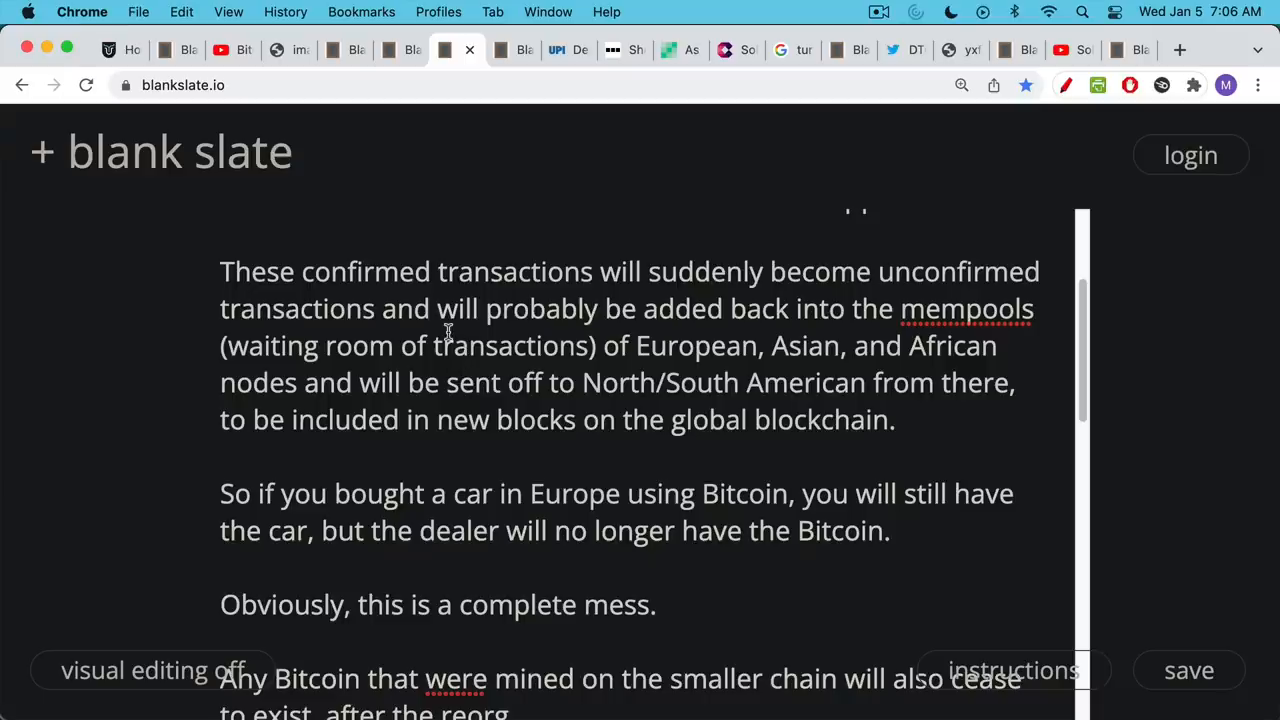
scroll(447, 333, "down", 2)
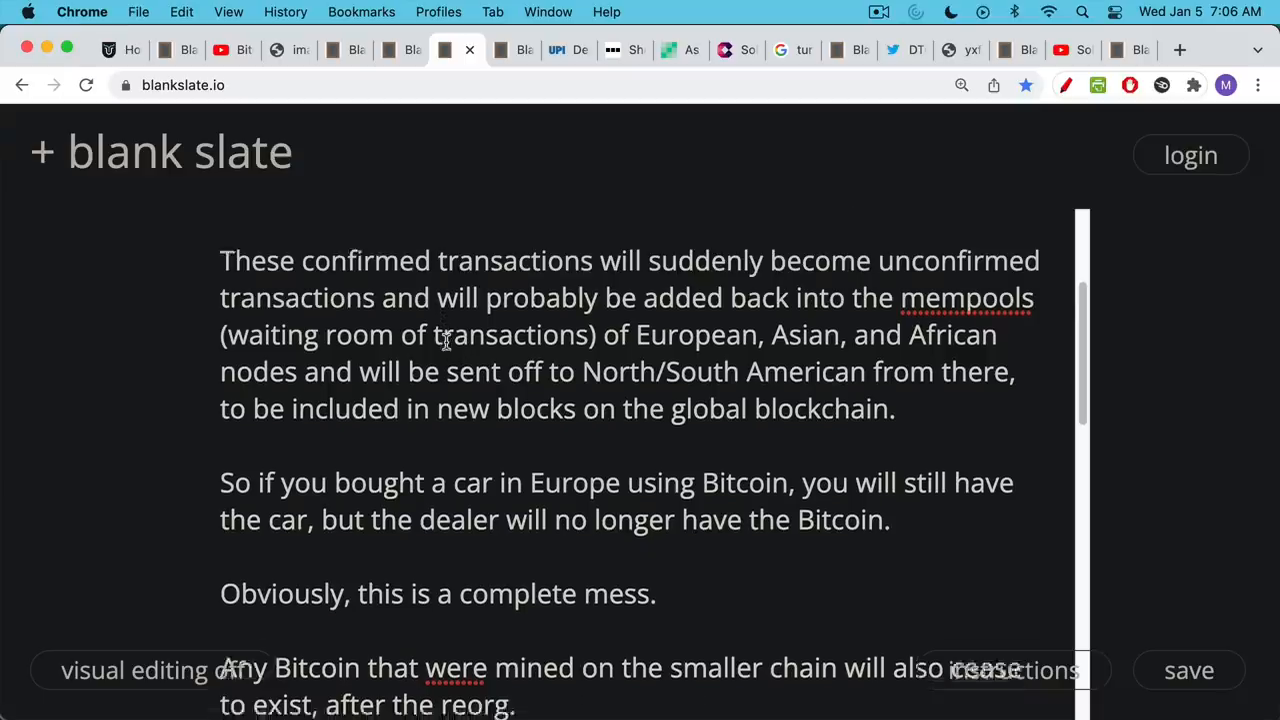
scroll(447, 343, "down", 2)
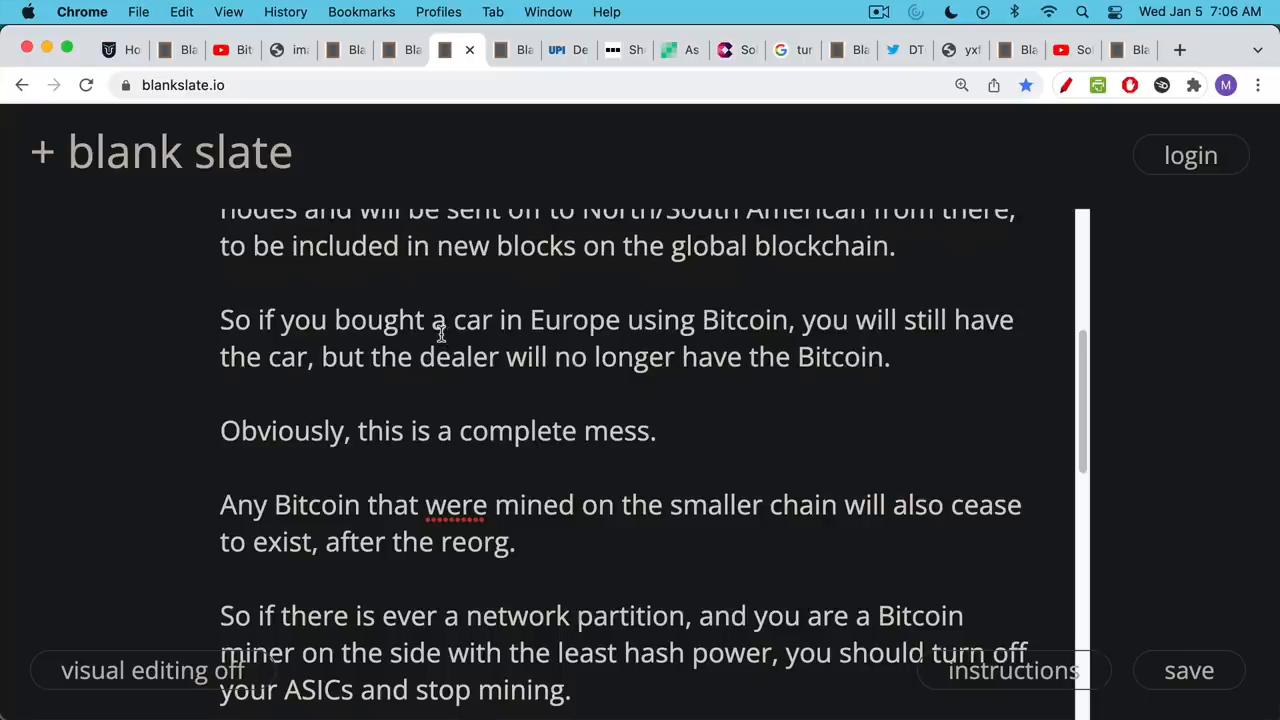
scroll(436, 370, "down", 3)
scroll(436, 370, "down", 1)
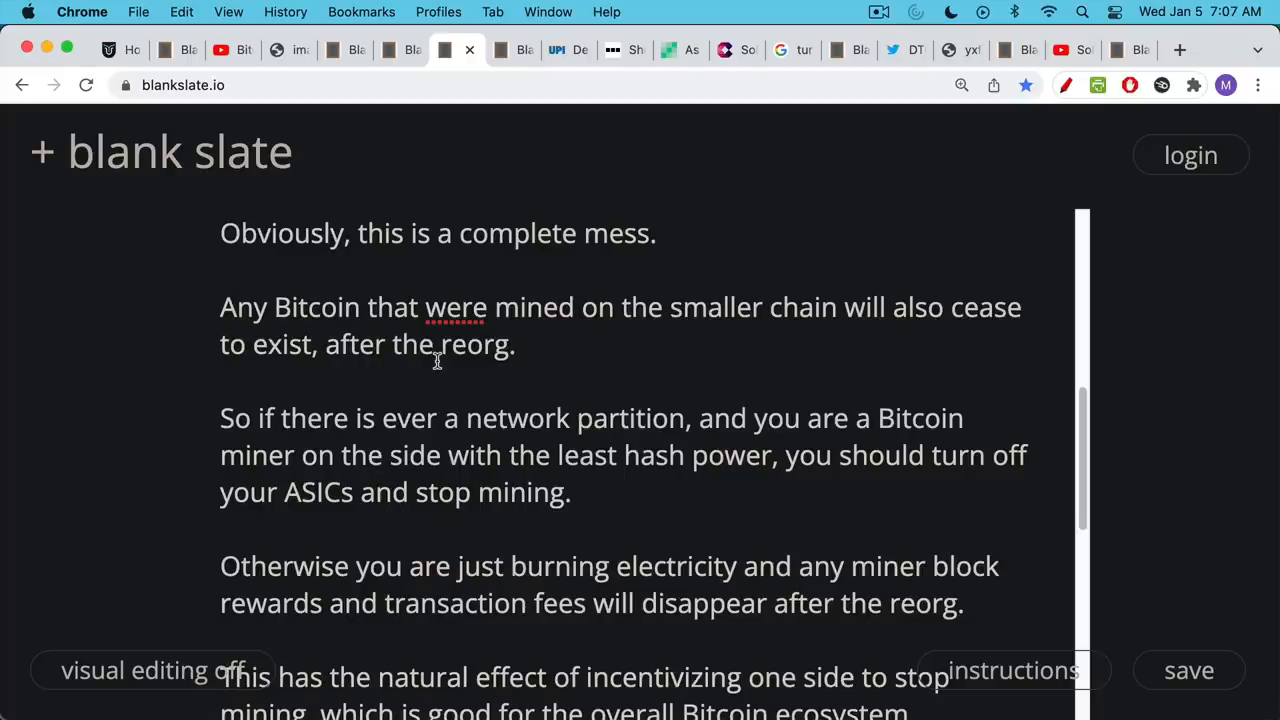
scroll(436, 362, "down", 1)
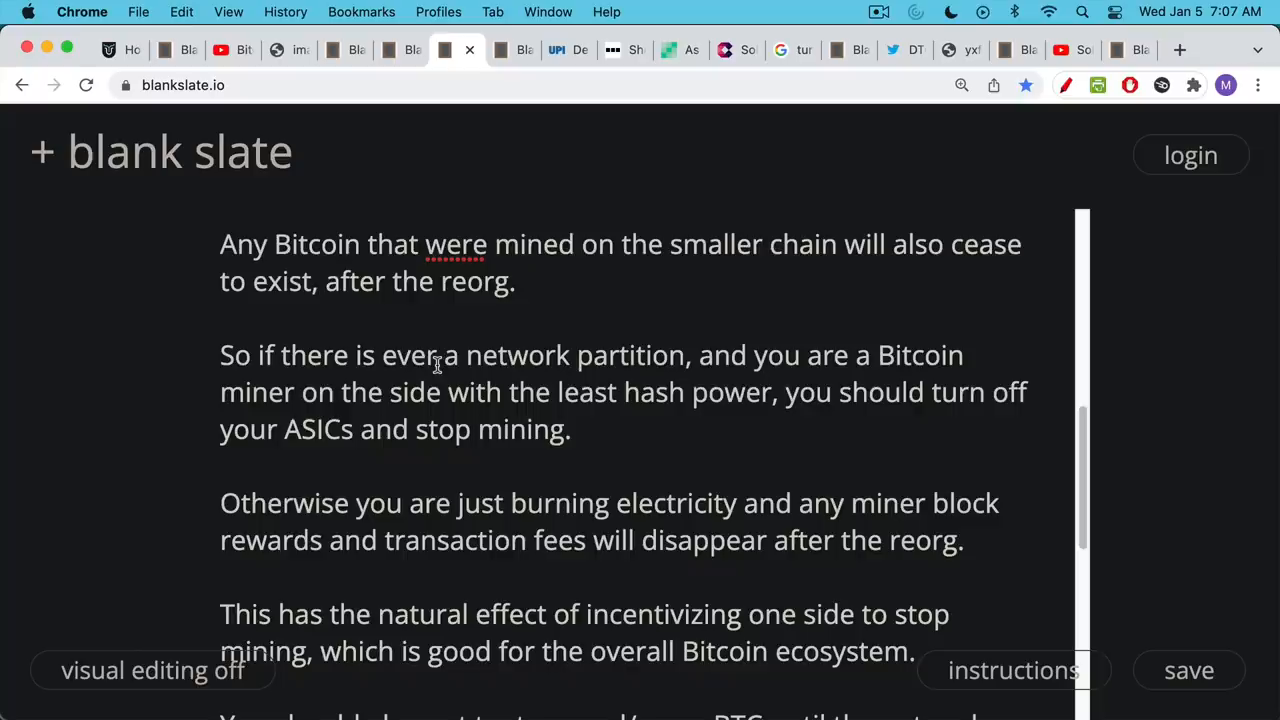
scroll(436, 365, "down", 1)
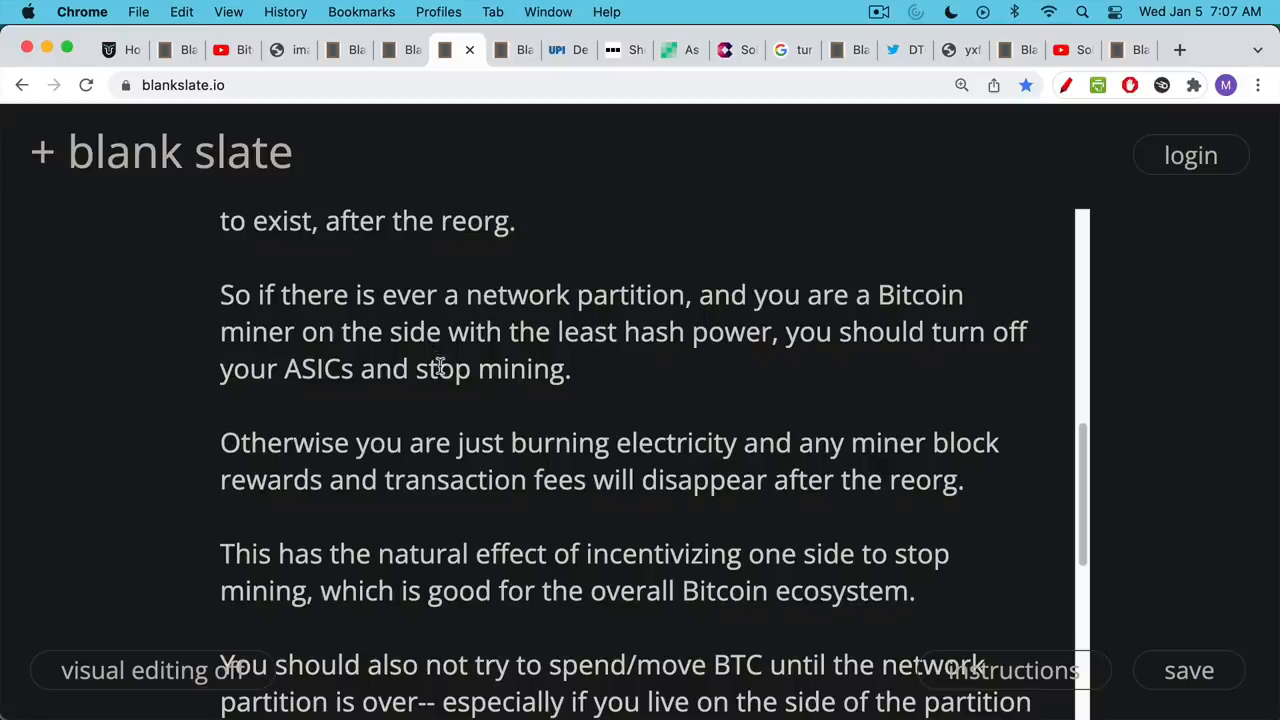
scroll(438, 366, "down", 2)
scroll(438, 366, "down", 3)
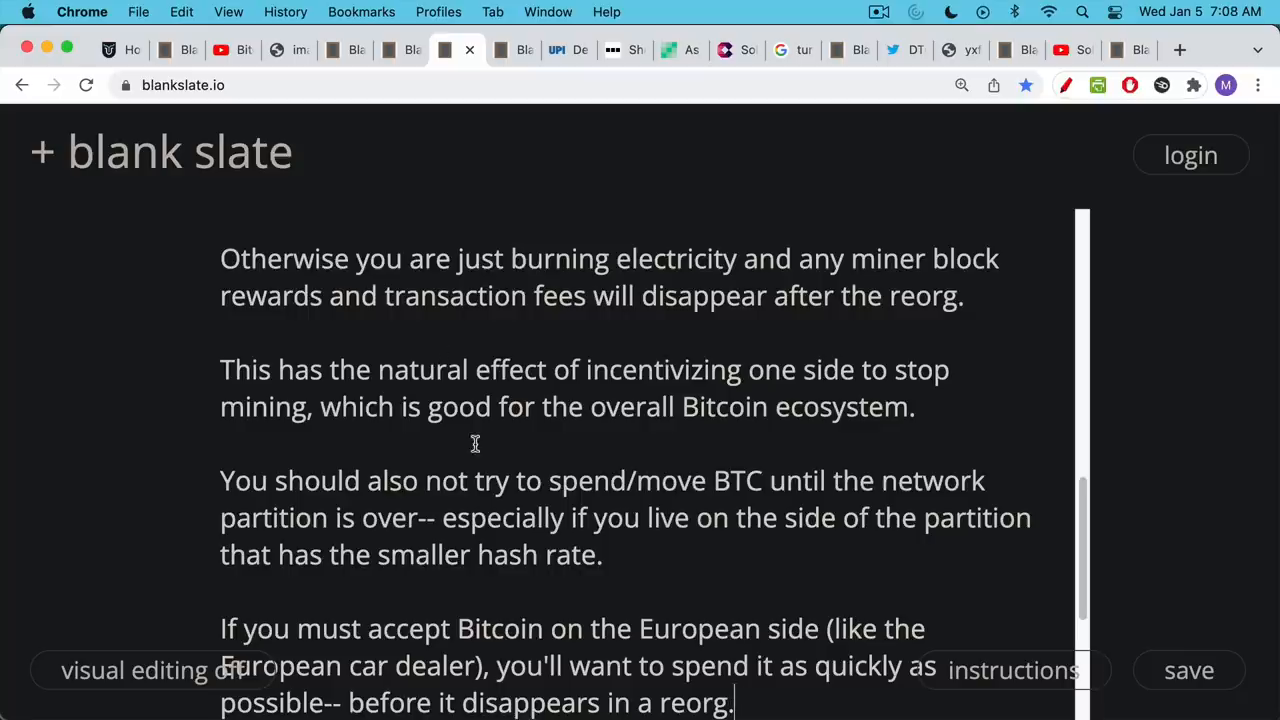
scroll(475, 444, "down", 3)
scroll(460, 430, "down", 1)
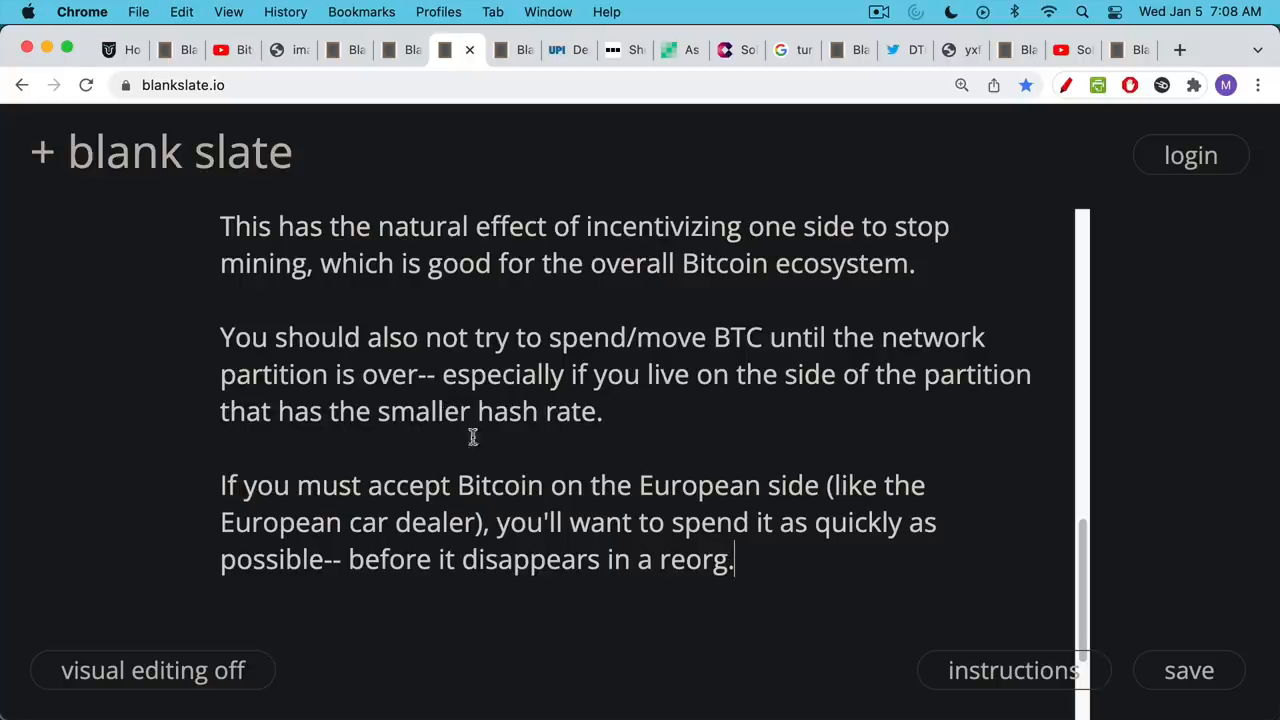
Step: View the 'Does this mean that Bitcoin is not perfect?' note
left_click(516, 50)
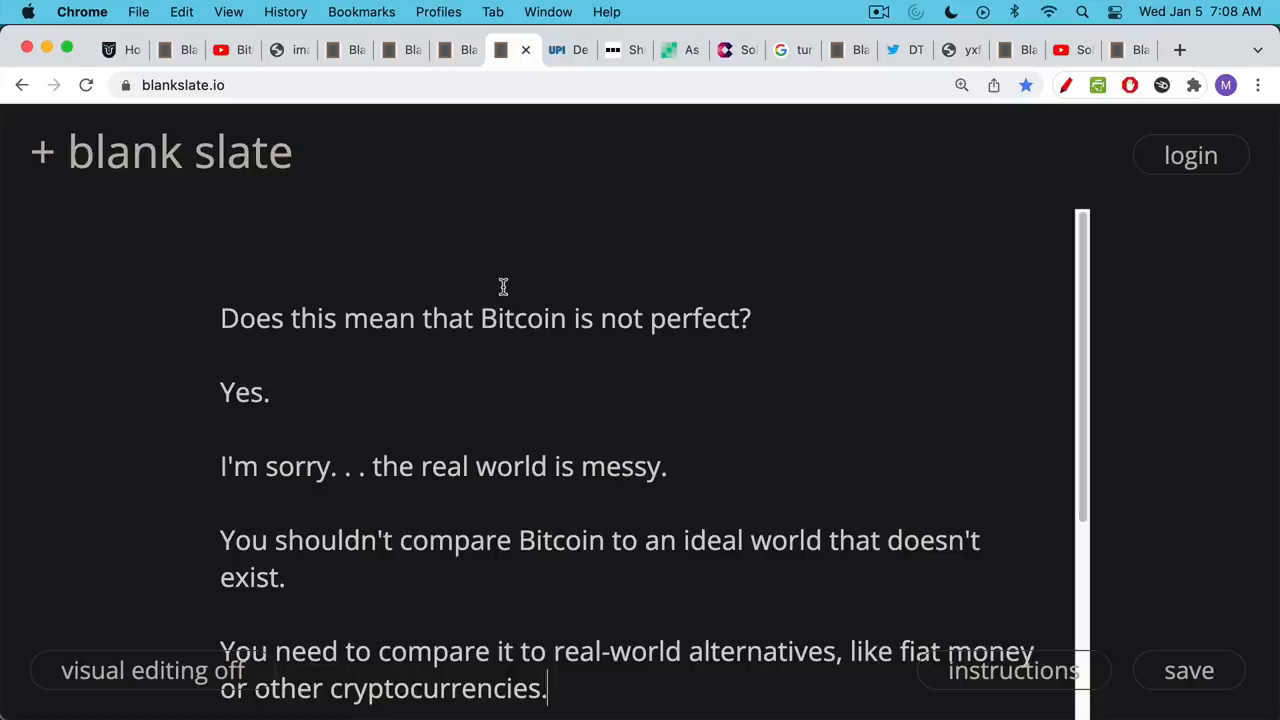
scroll(503, 287, "down", 3)
scroll(503, 287, "down", 2)
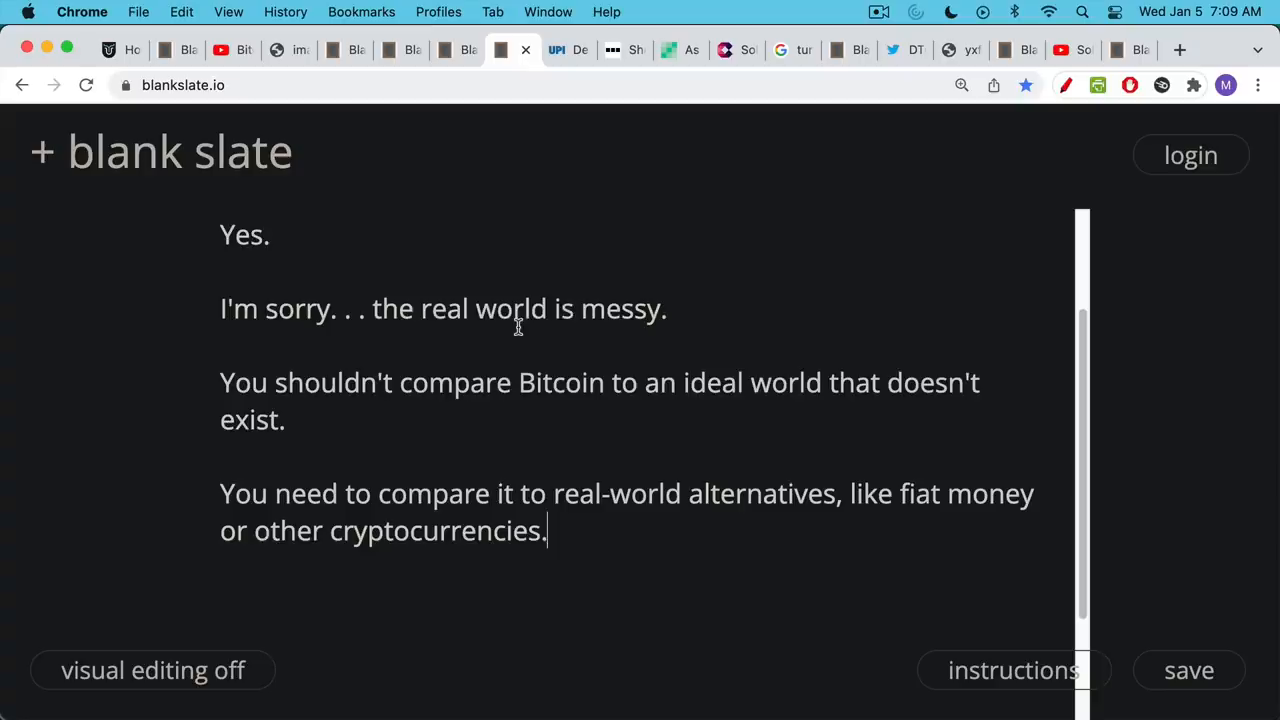
scroll(518, 355, "up", 3)
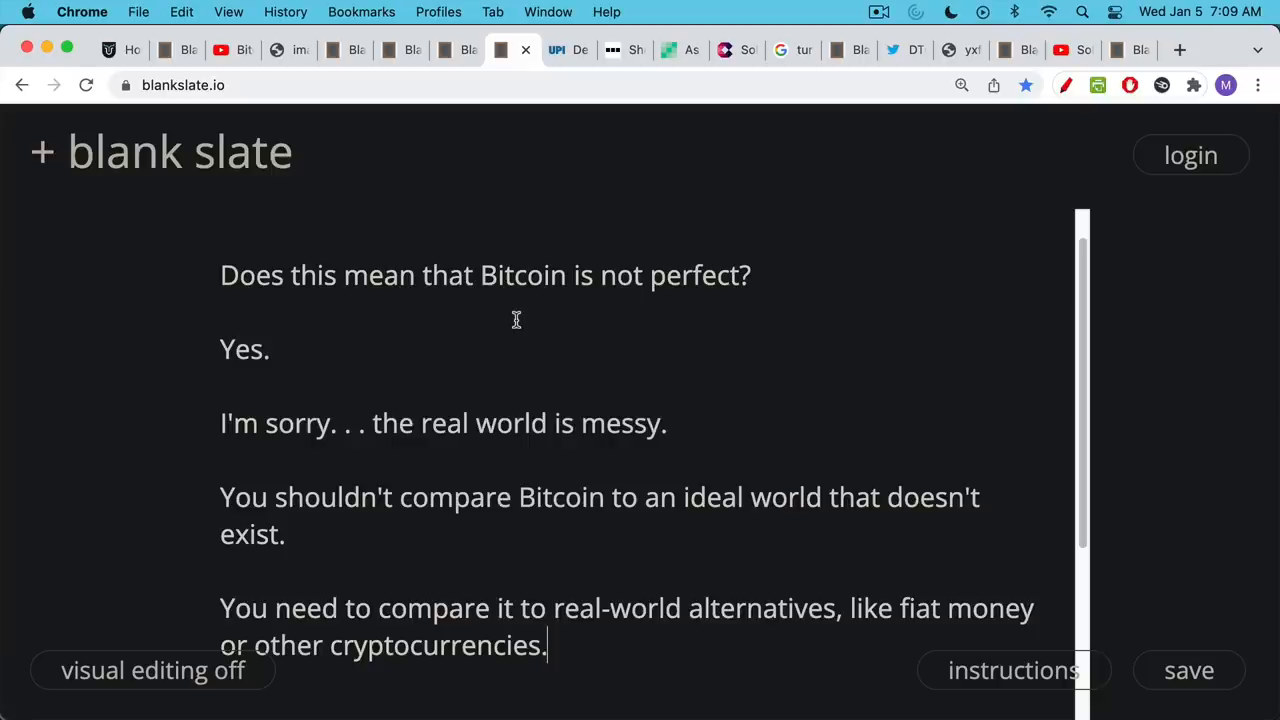
Step: View the Lebanese bank depositors article, the BBC Cyprus bailout-levy article, and the bitcoin.com US inflation article
left_click(565, 50)
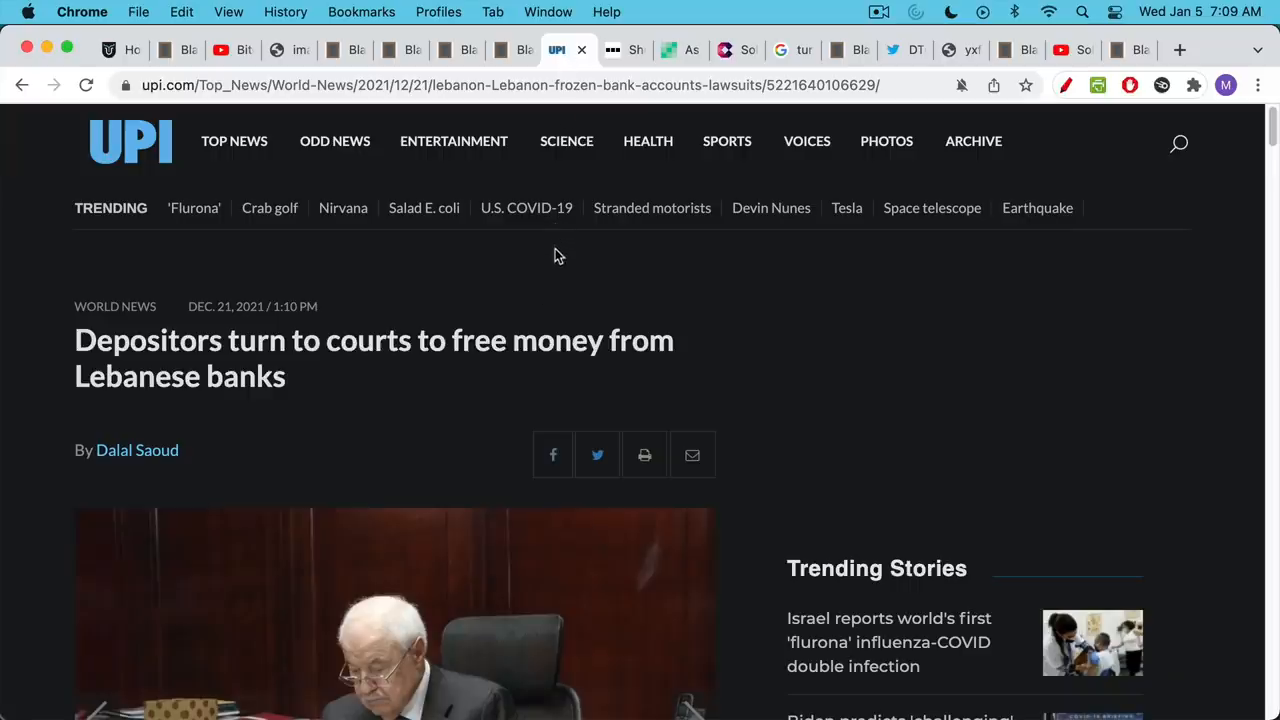
left_click(613, 52)
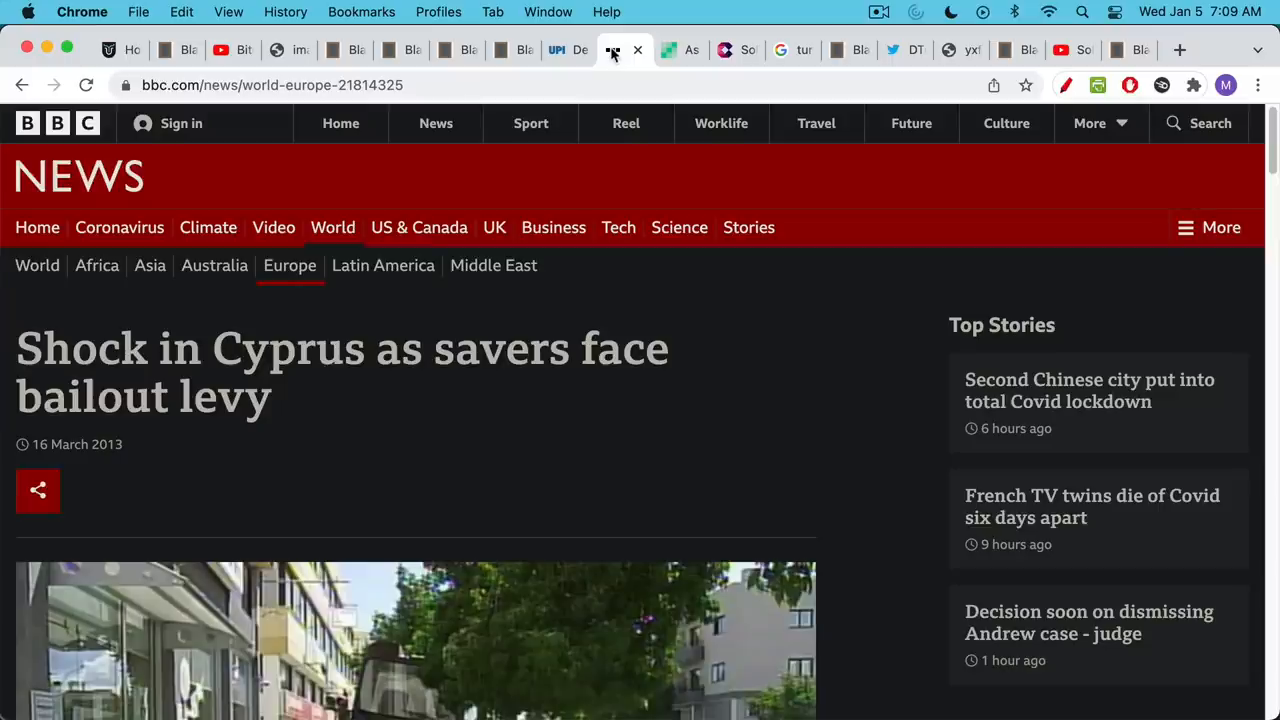
left_click(677, 52)
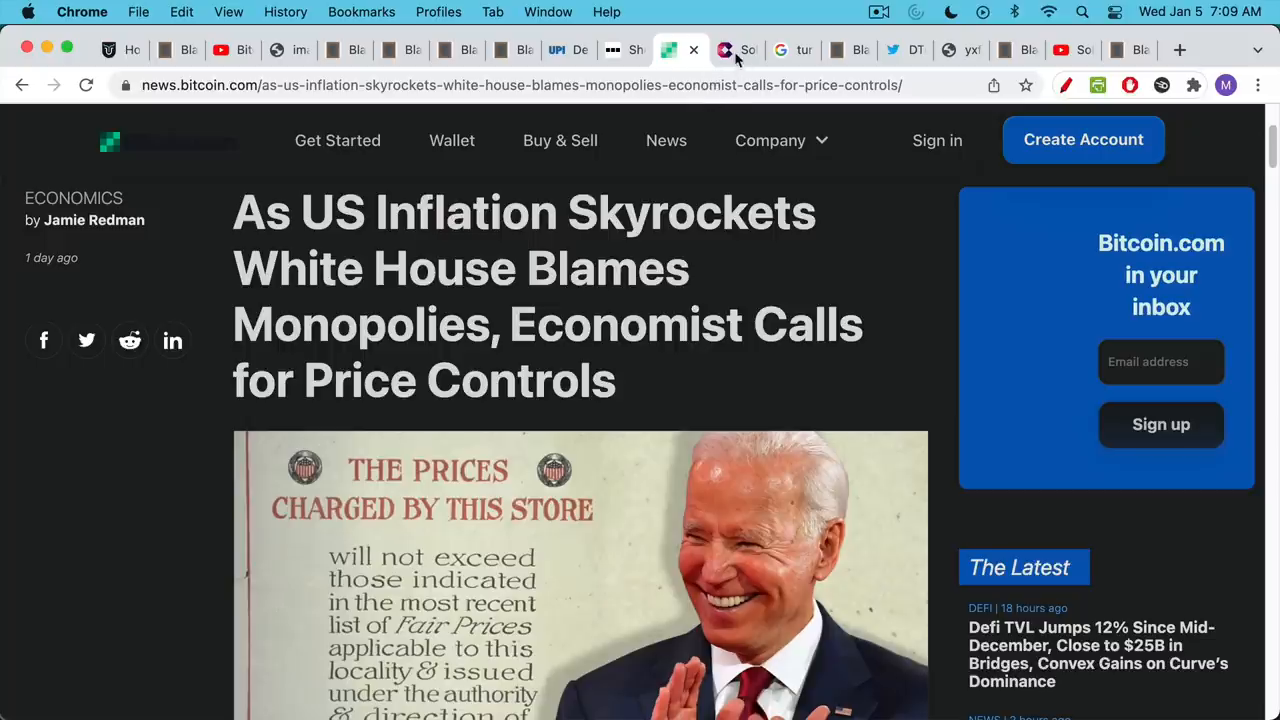
Step: Review the Solana DDoS outage article and the 'Solana Turing complete' search results, switching between them
left_click(736, 50)
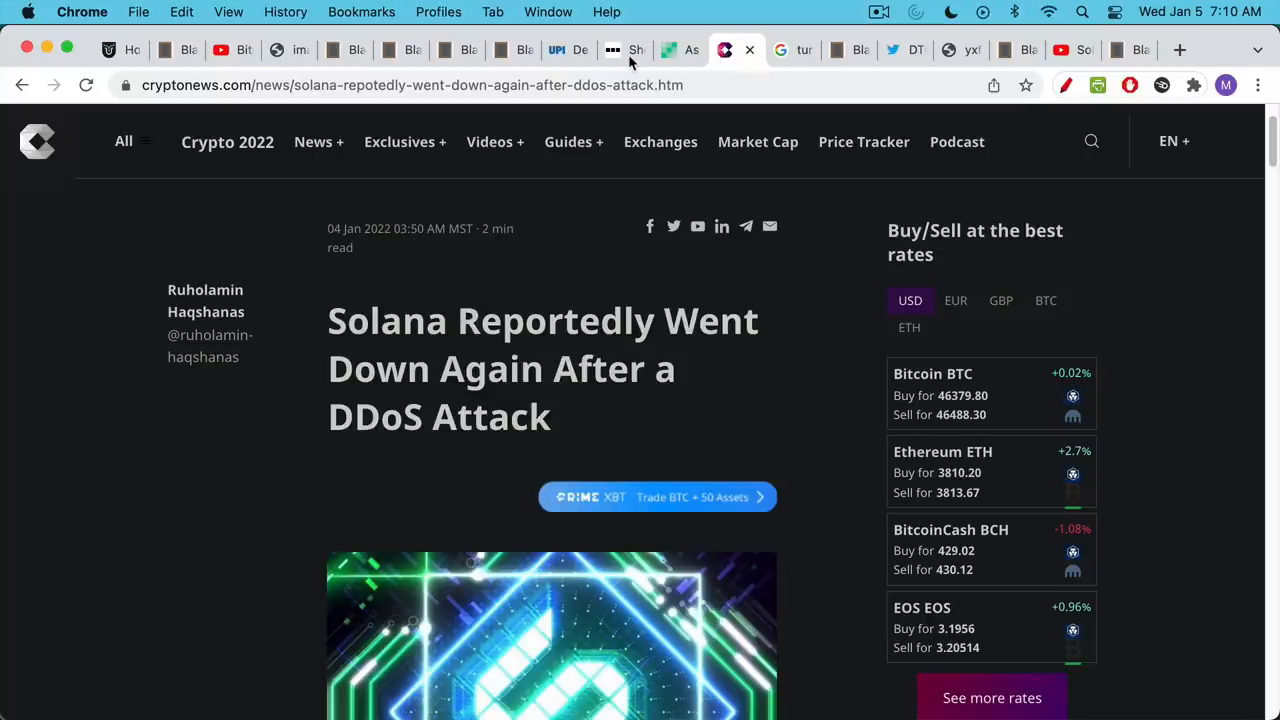
left_click(795, 49)
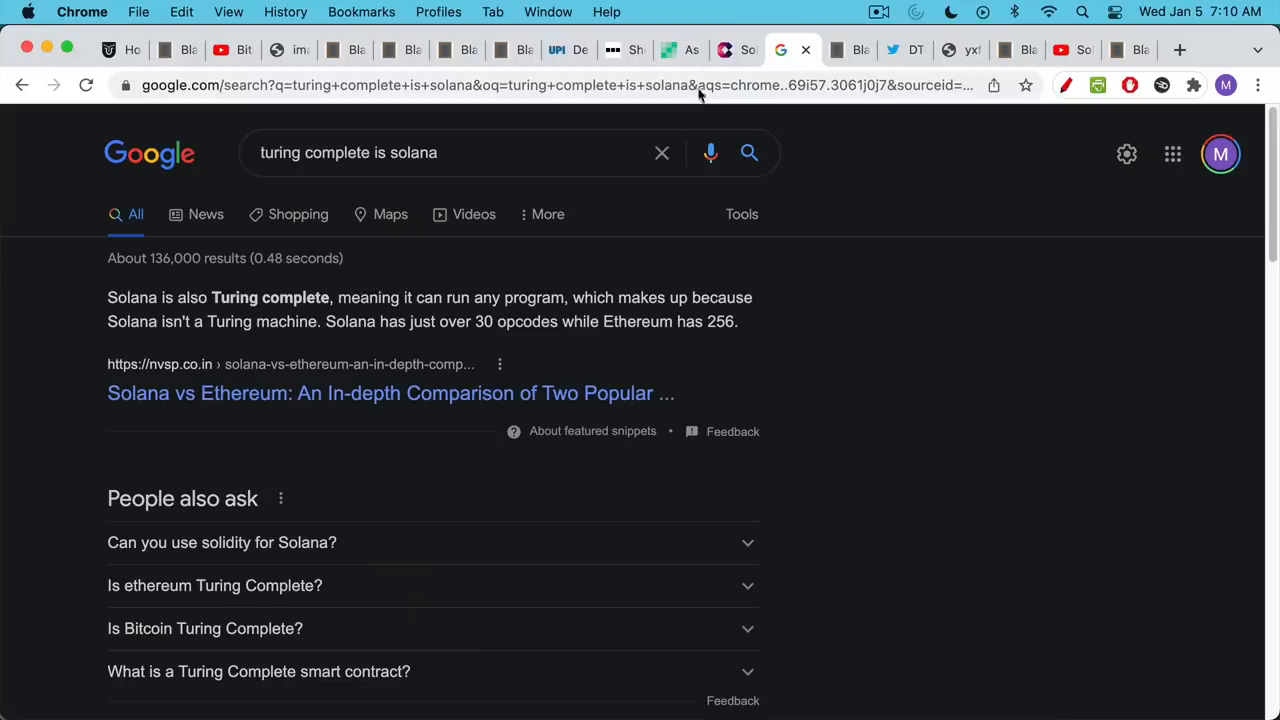
left_click(735, 50)
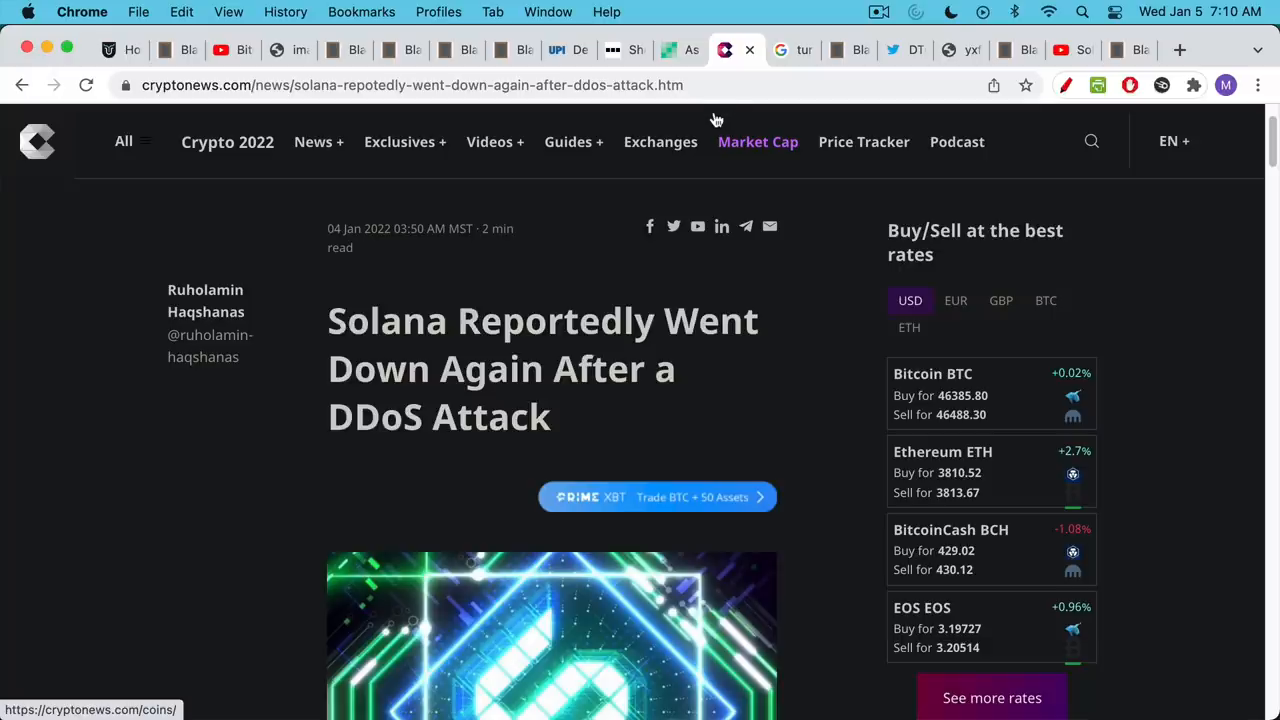
left_click(800, 50)
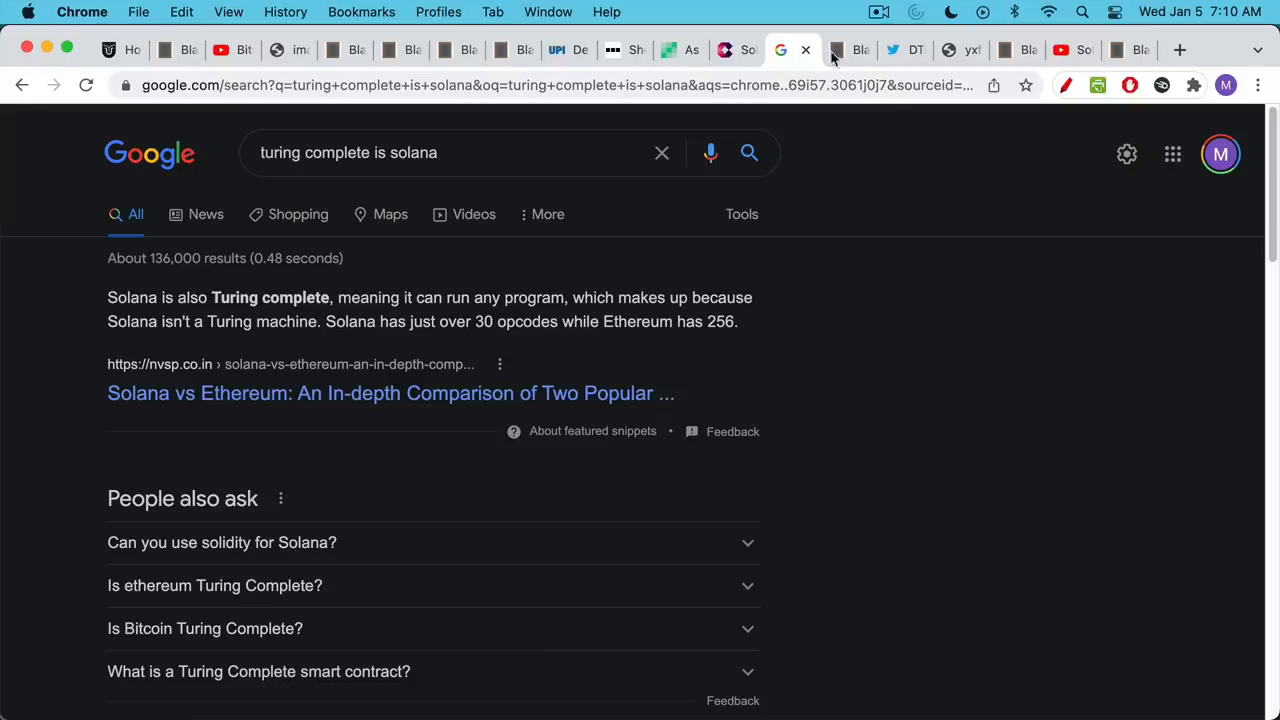
left_click(845, 50)
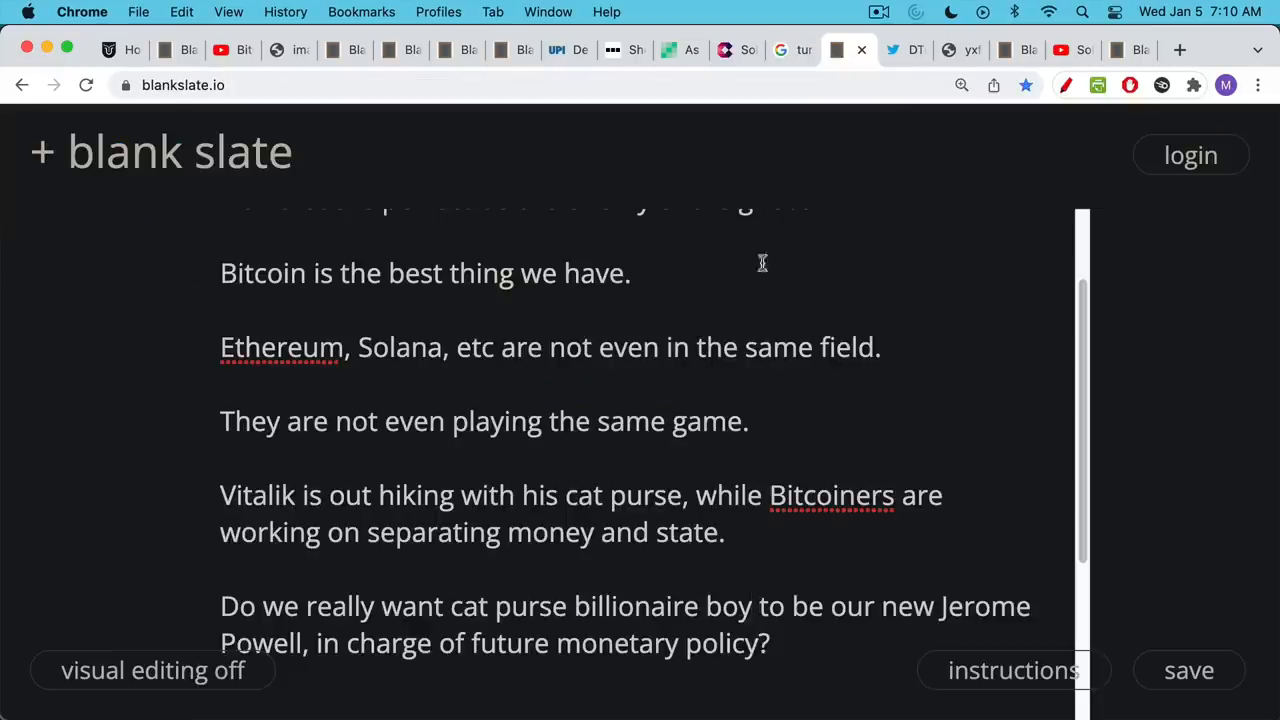
scroll(760, 265, "up", 3)
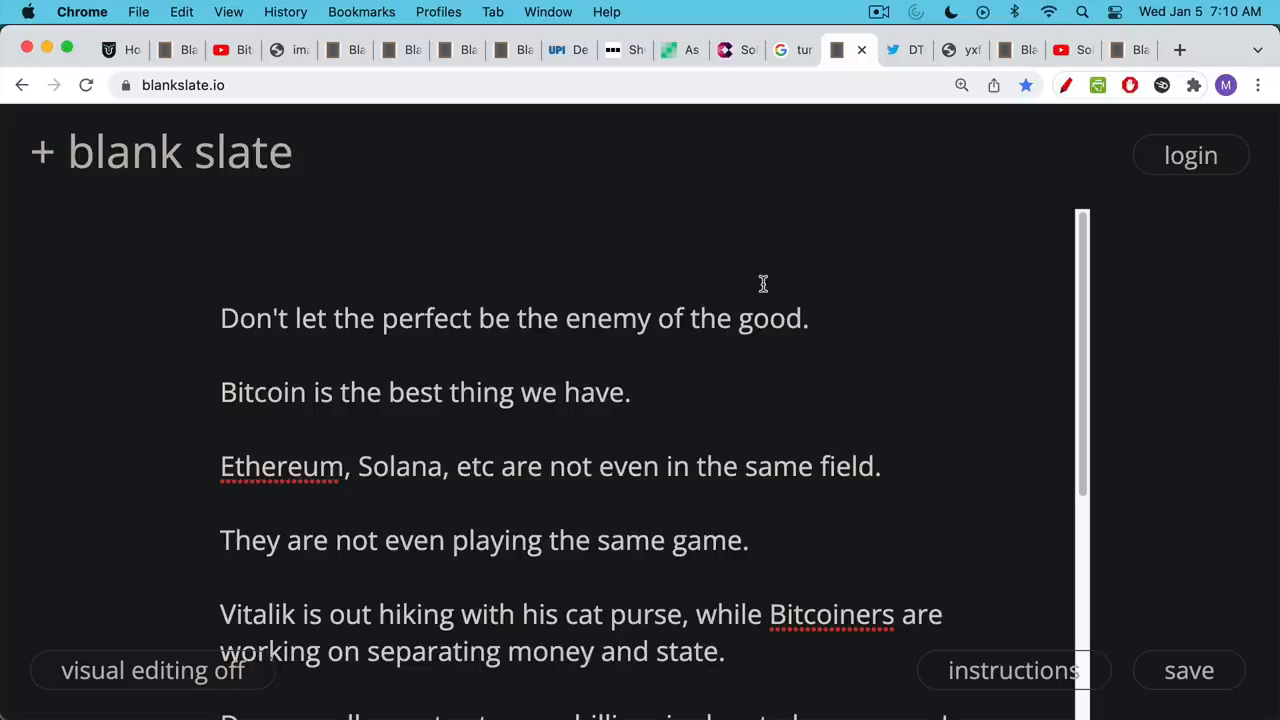
scroll(762, 289, "down", 3)
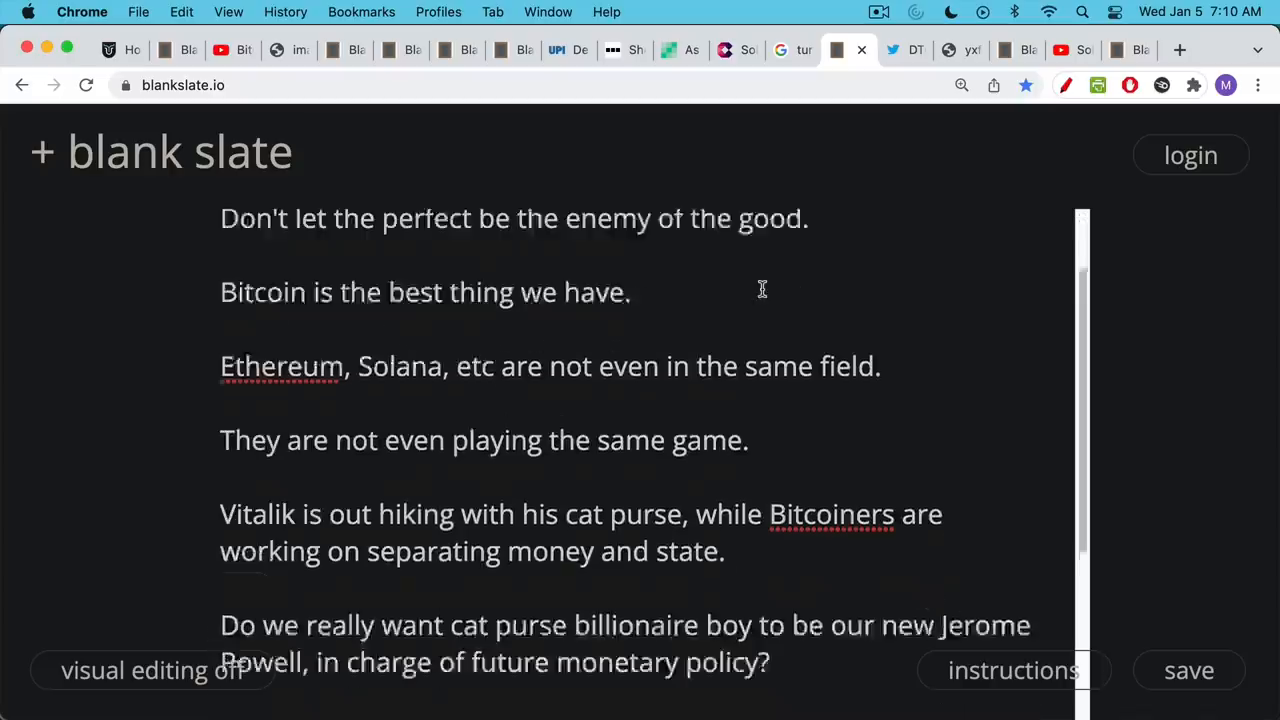
scroll(762, 289, "down", 2)
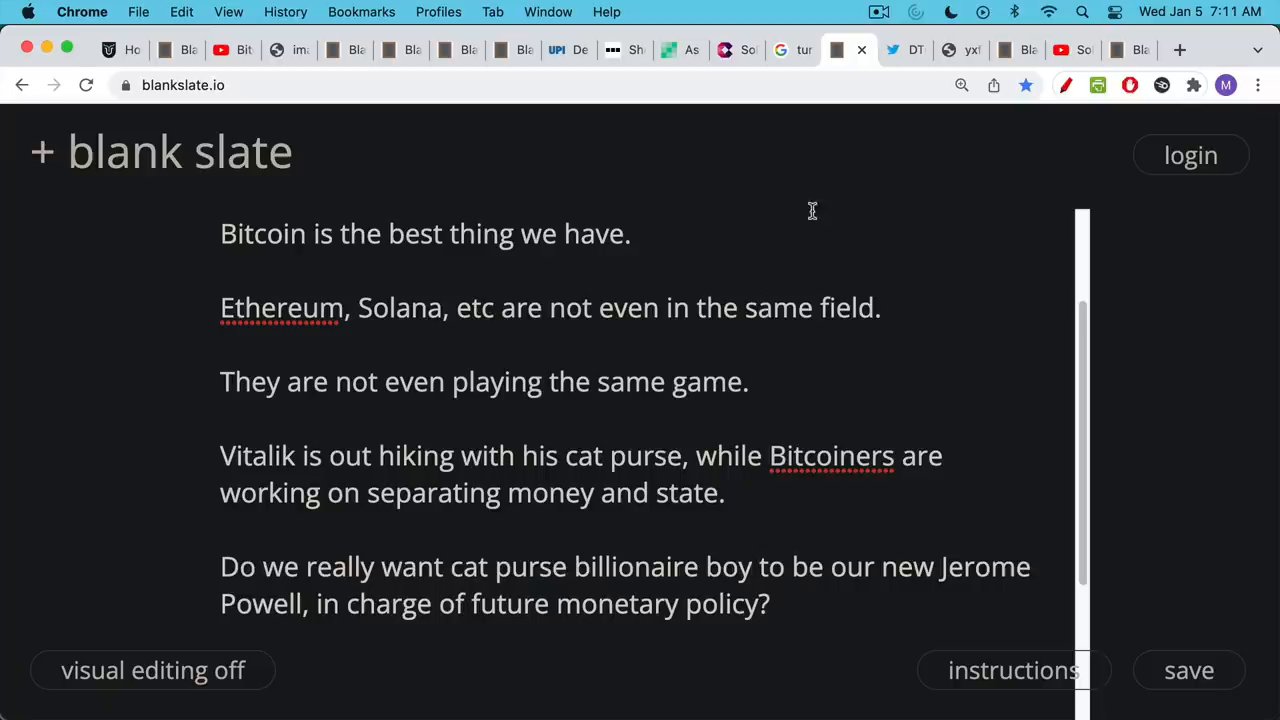
Step: View the hiker-with-cat-purse photo, then the note about a currency without a founder
left_click(893, 50)
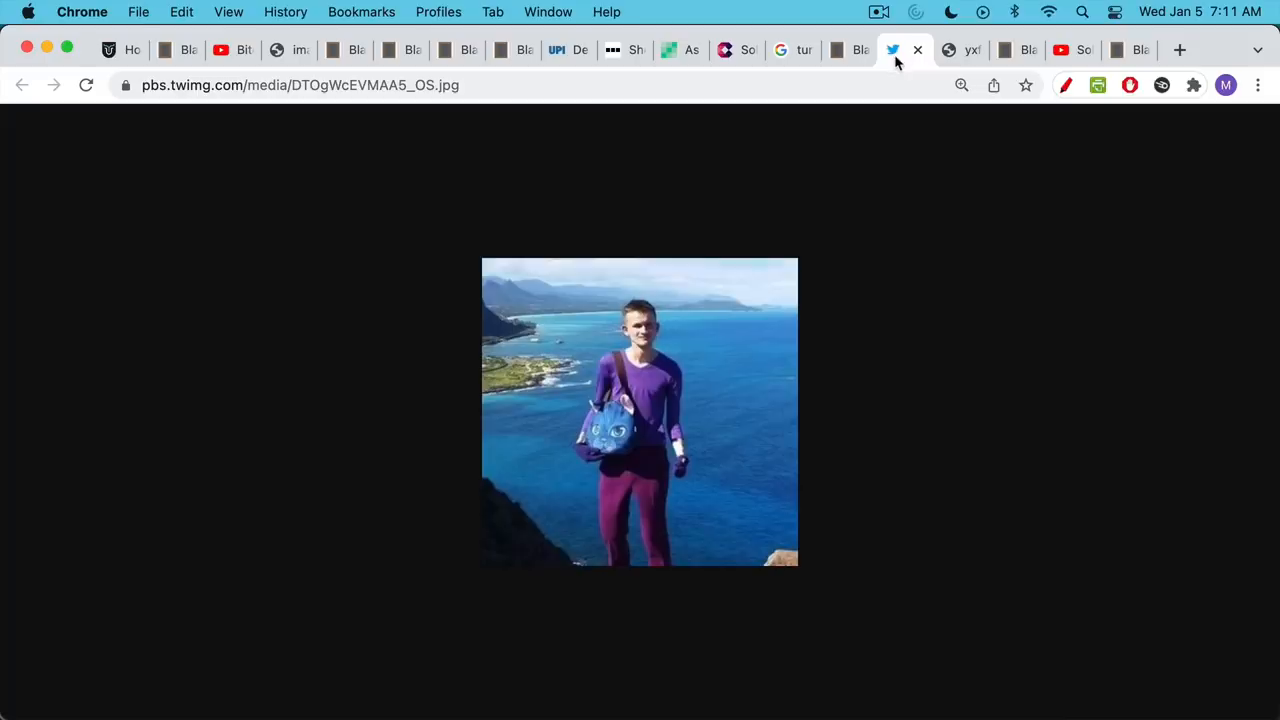
left_click(947, 50)
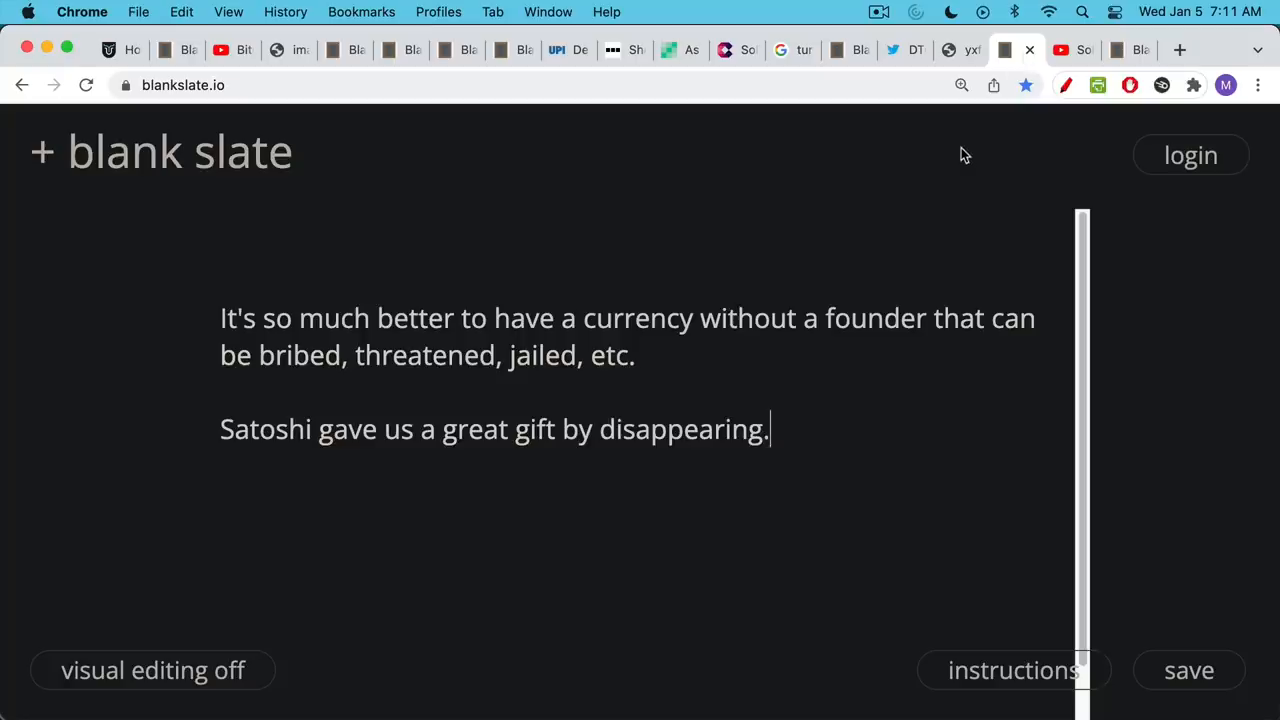
Step: View the Solana Billionaire VC's video, then the note on good news about network partitions for cold-storage hodlers
left_click(1066, 50)
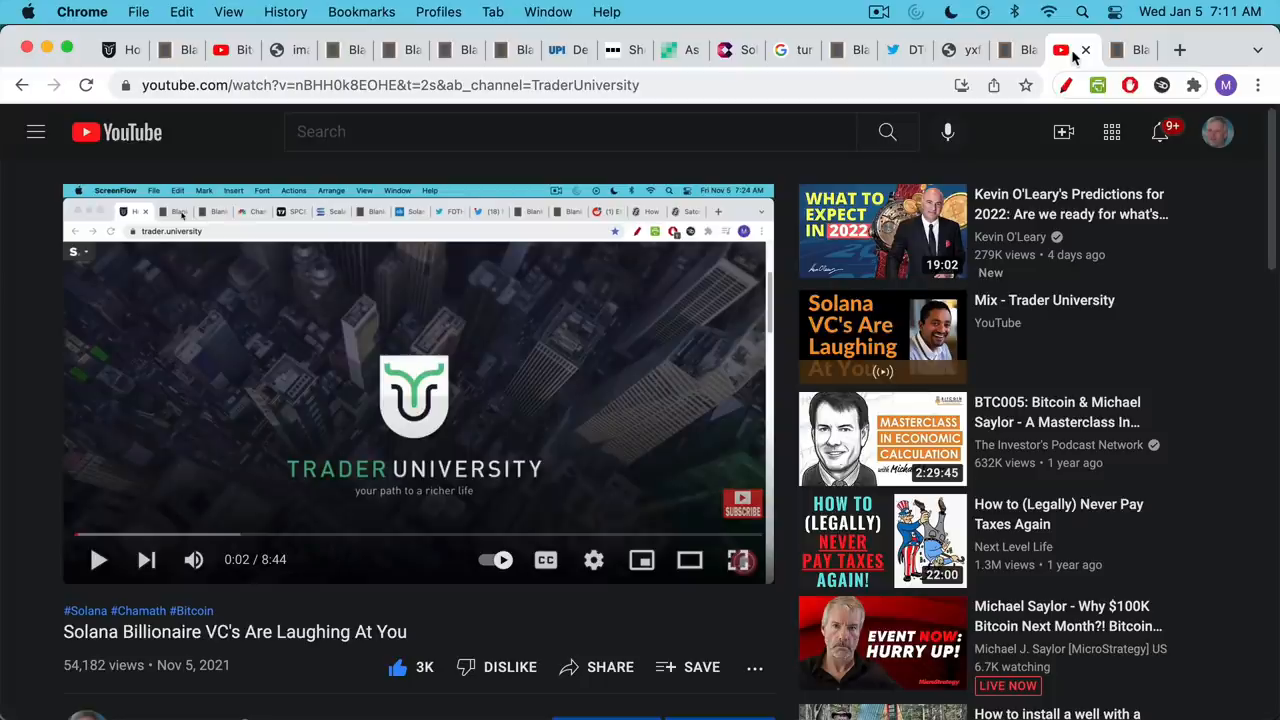
mouse_move(882, 230)
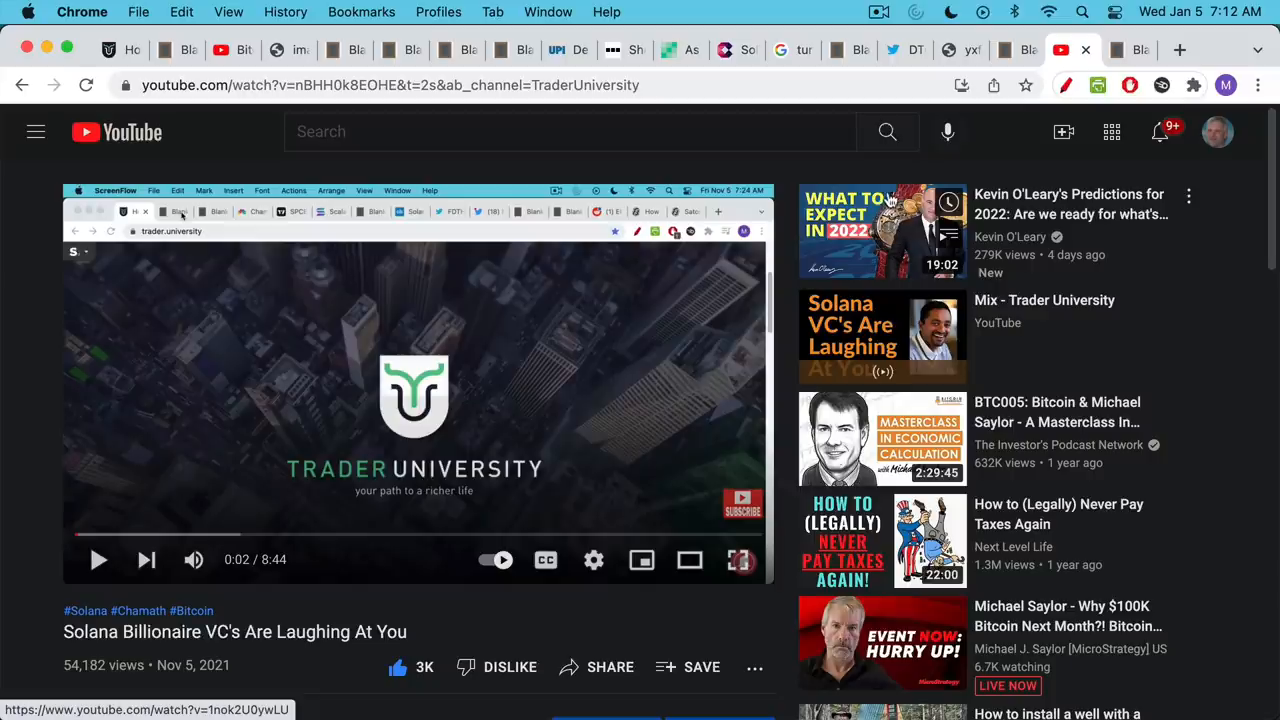
left_click(1128, 49)
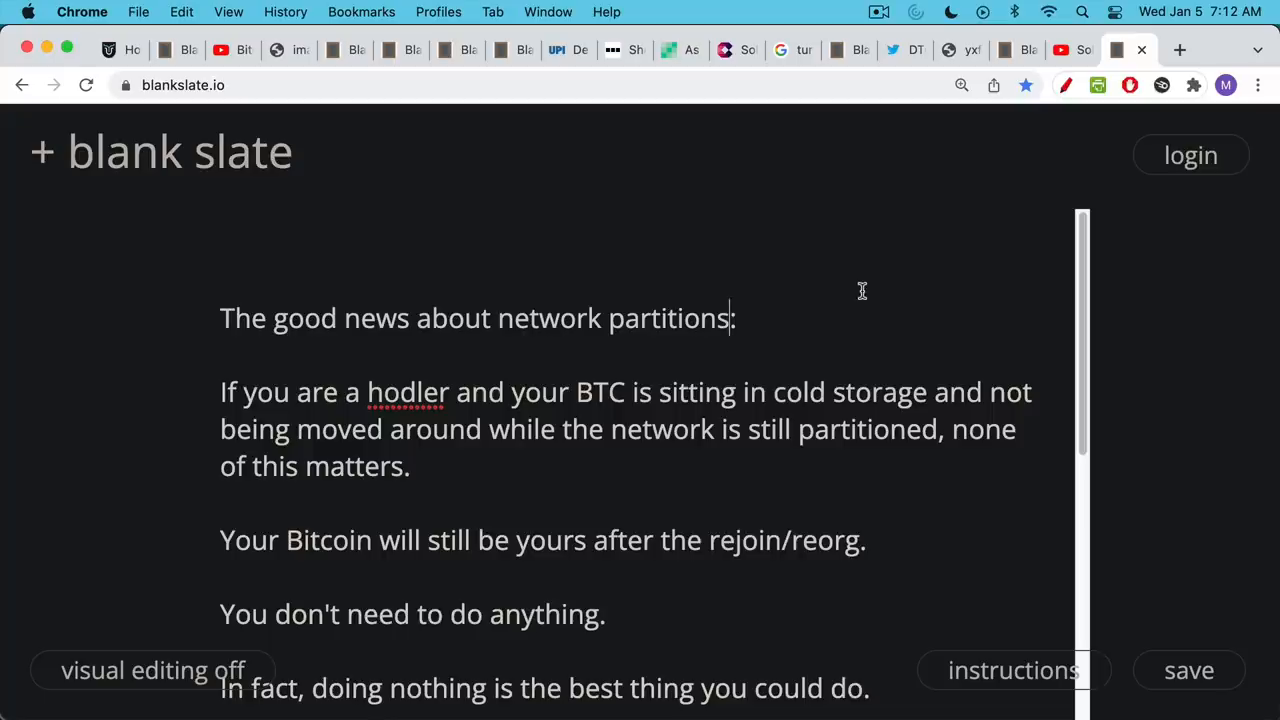
scroll(861, 293, "down", 3)
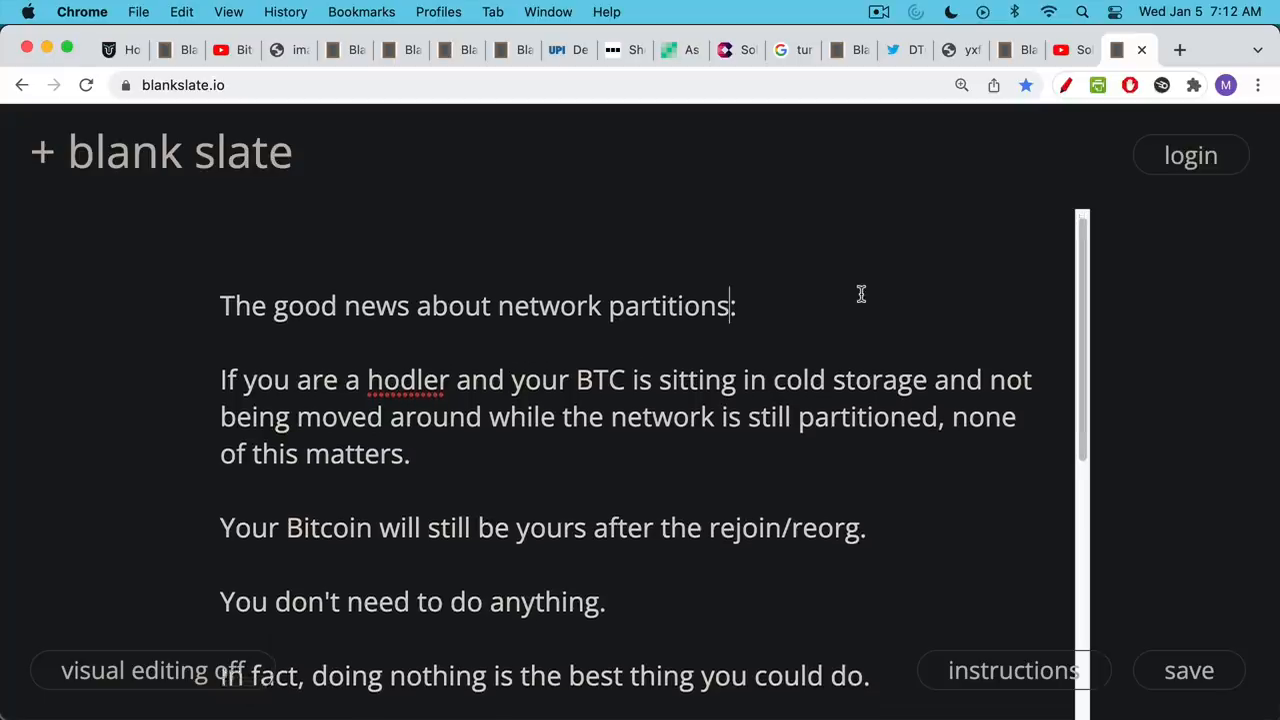
scroll(858, 298, "down", 2)
scroll(858, 298, "down", 3)
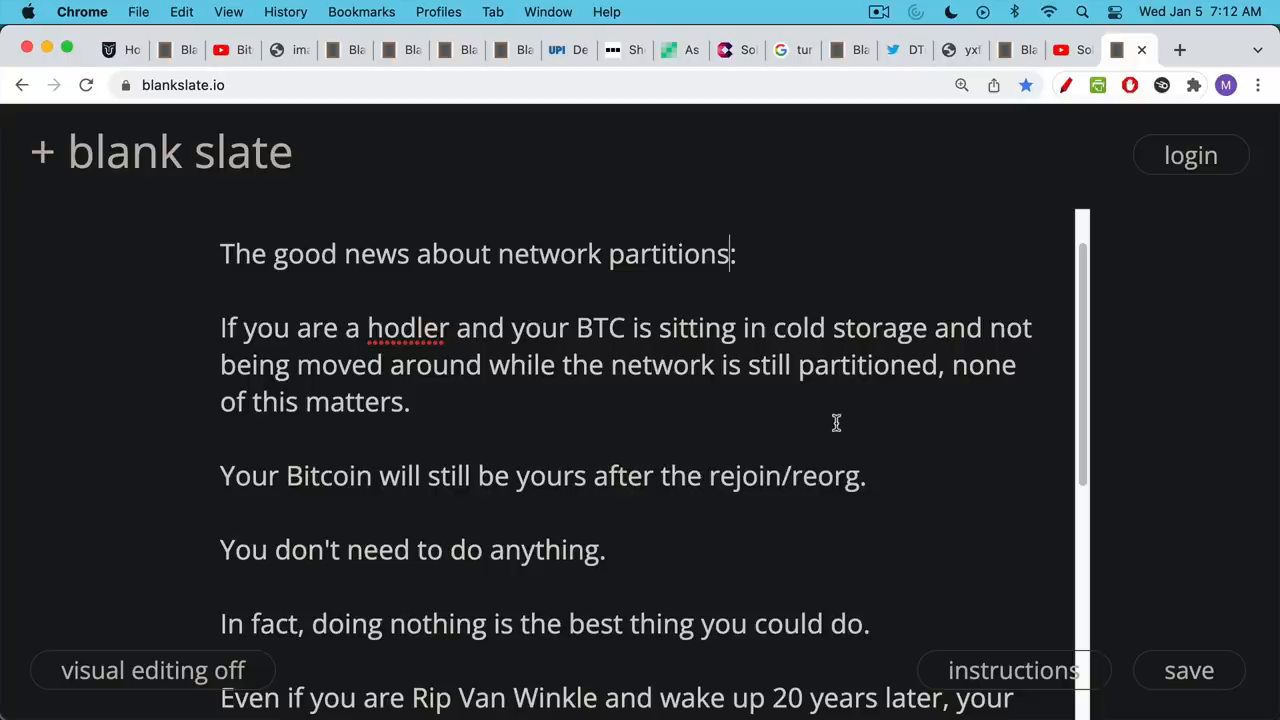
scroll(835, 424, "down", 2)
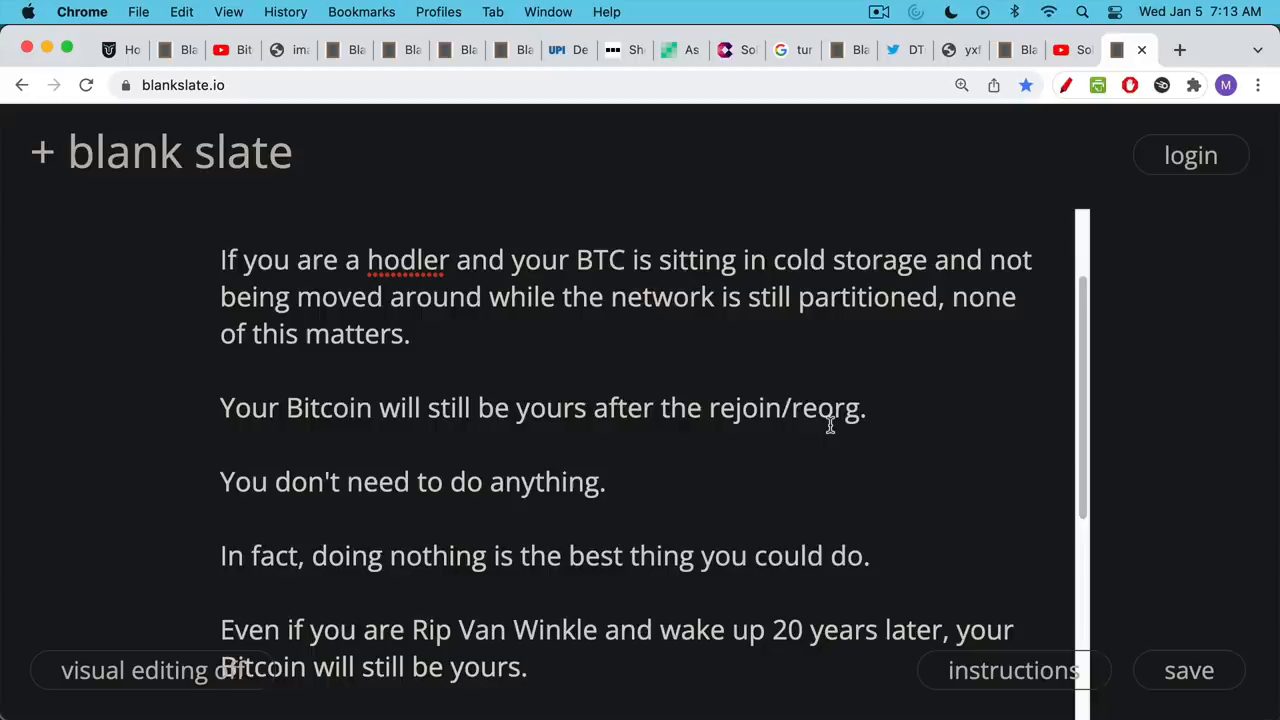
scroll(830, 426, "down", 2)
scroll(830, 426, "down", 1)
scroll(830, 427, "down", 1)
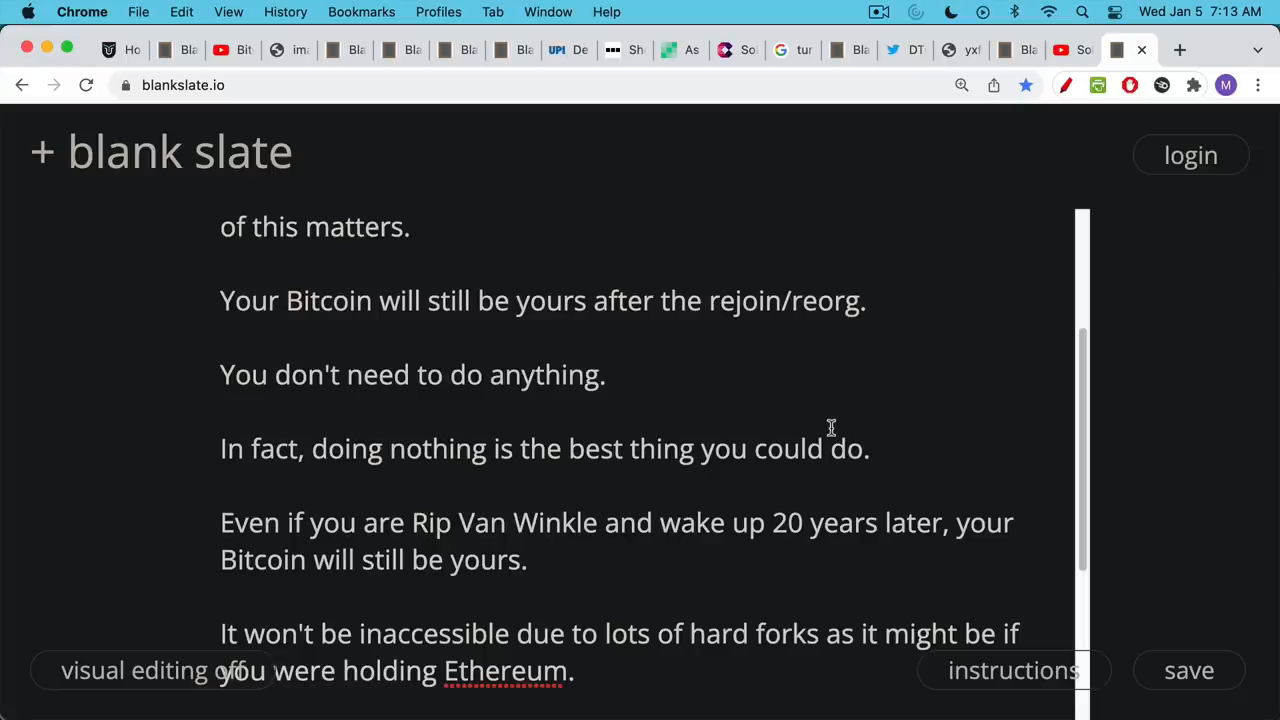
scroll(830, 428, "down", 1)
scroll(830, 428, "down", 2)
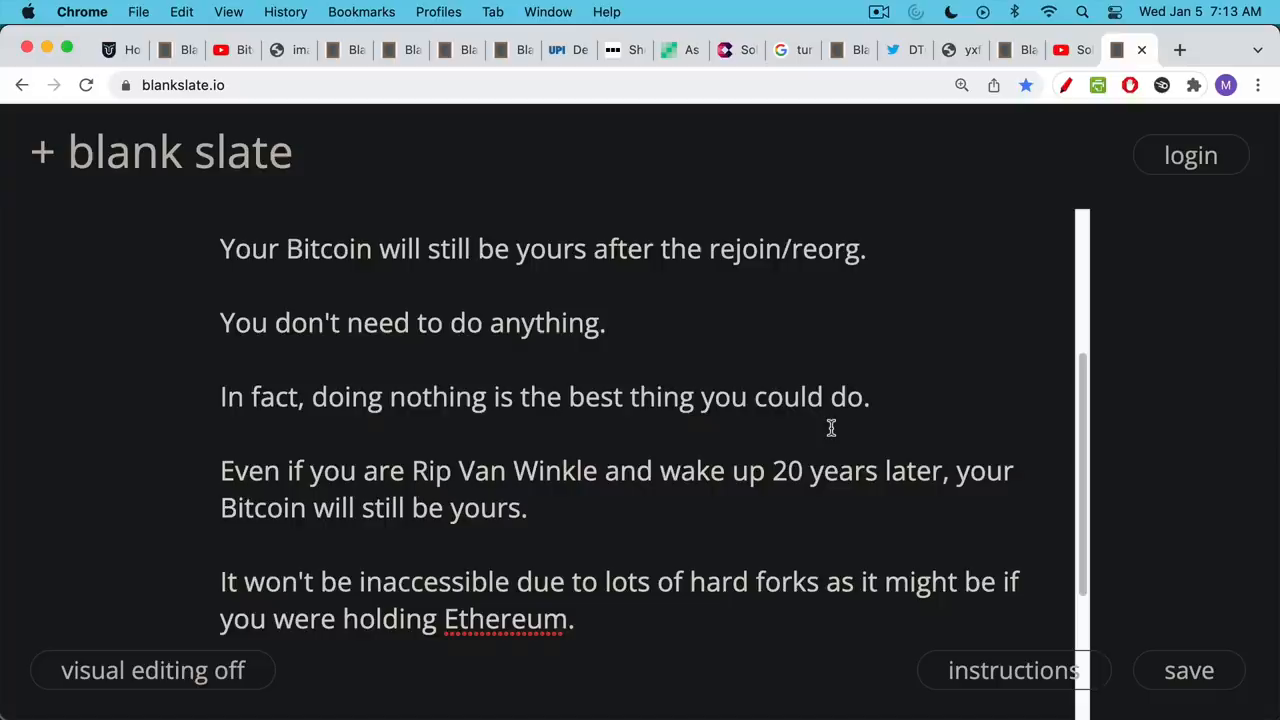
scroll(830, 428, "down", 2)
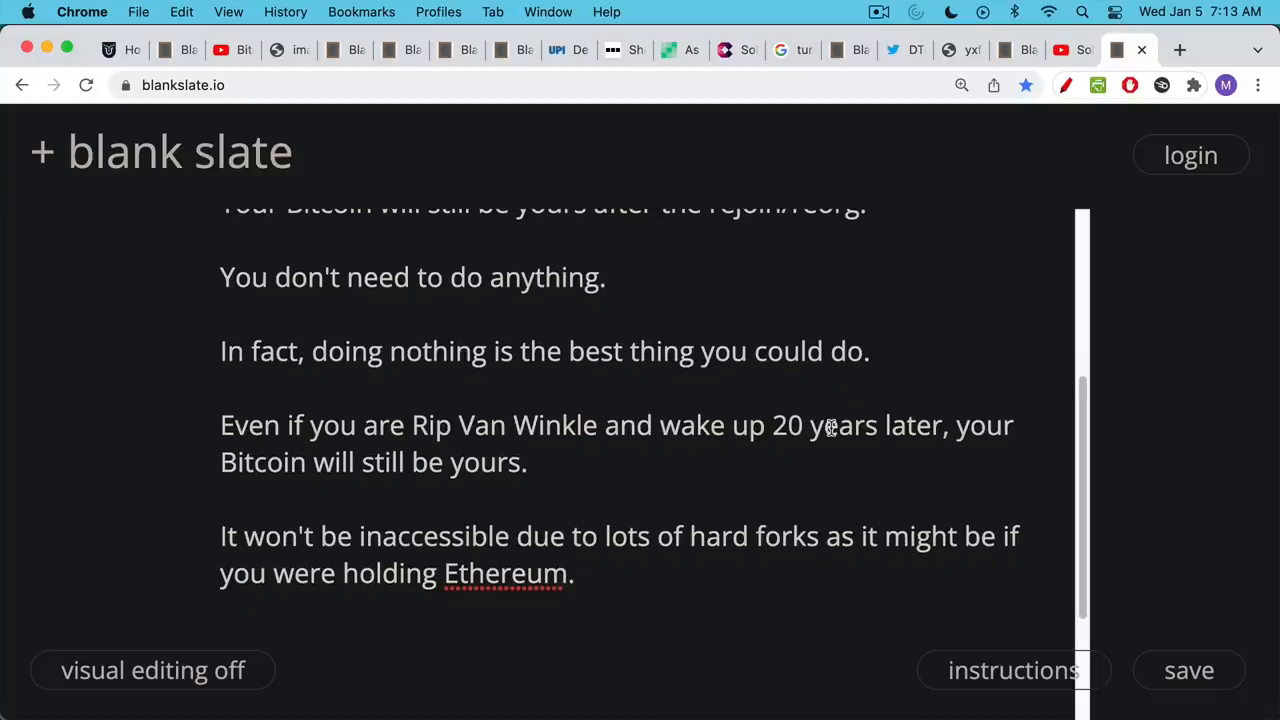